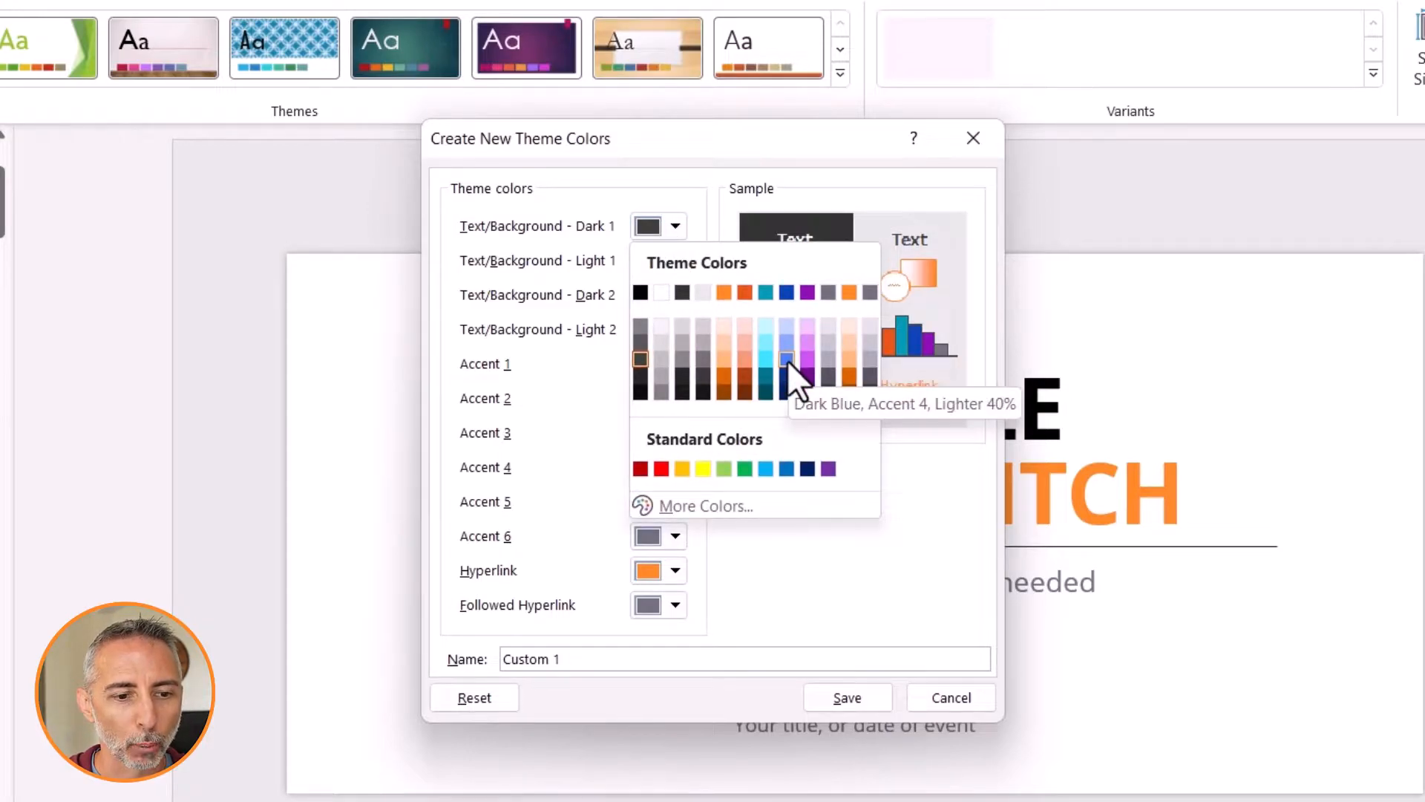
# Step: Try purple and orange for Text/Background - Dark 1, settling on purple, and set Text/Background - Light 1 to bright light cyan
pyautogui.click(807, 293)
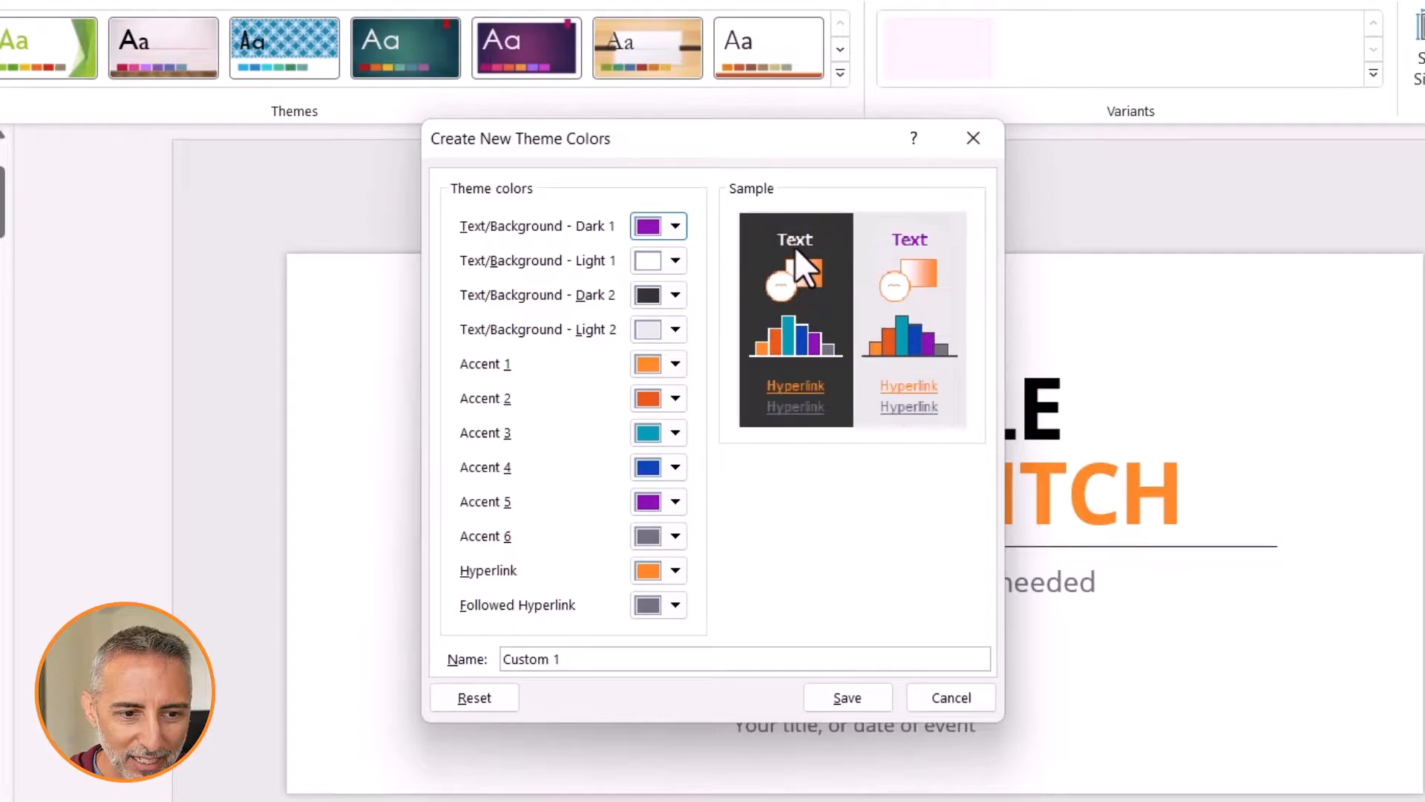
pyautogui.click(676, 229)
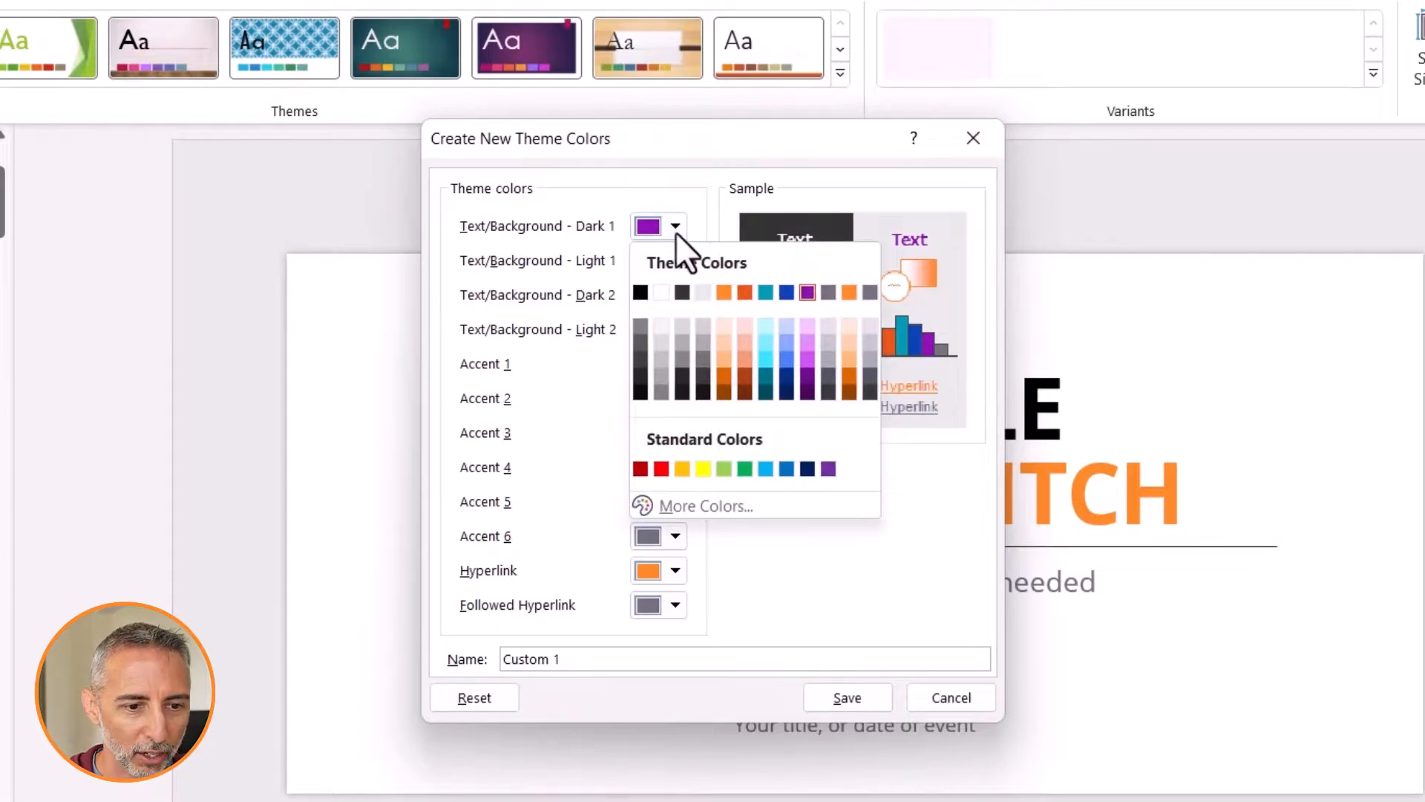
pyautogui.click(727, 292)
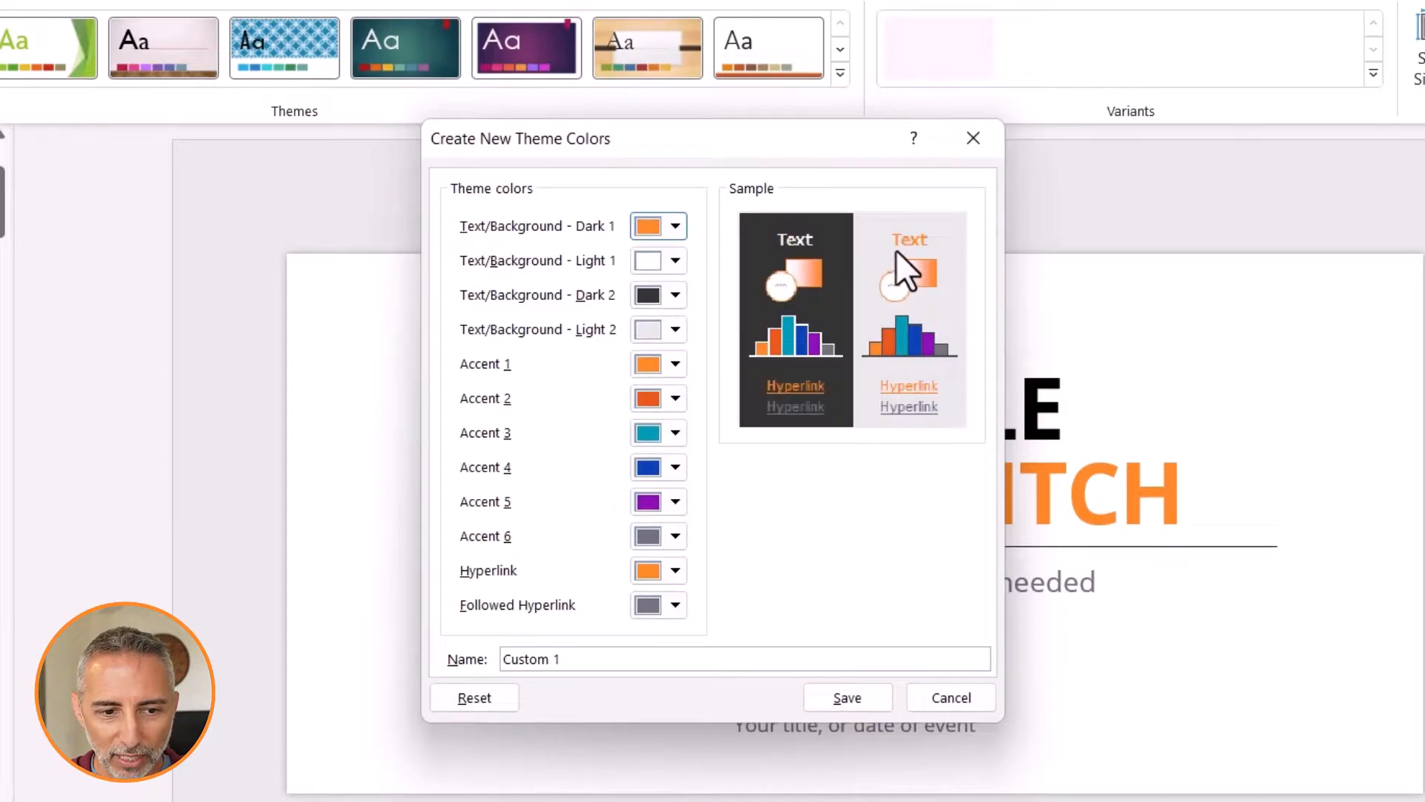
pyautogui.click(676, 228)
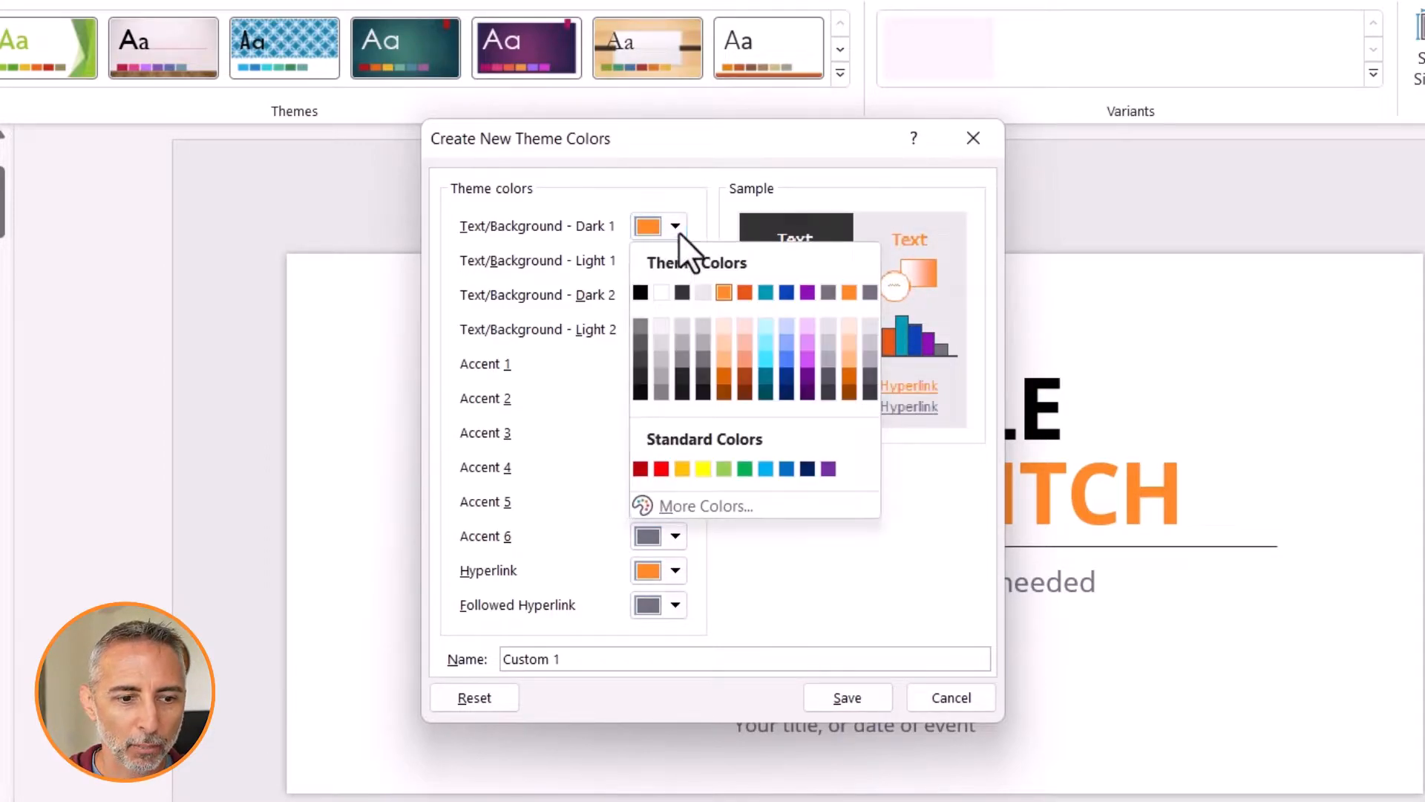
pyautogui.click(807, 293)
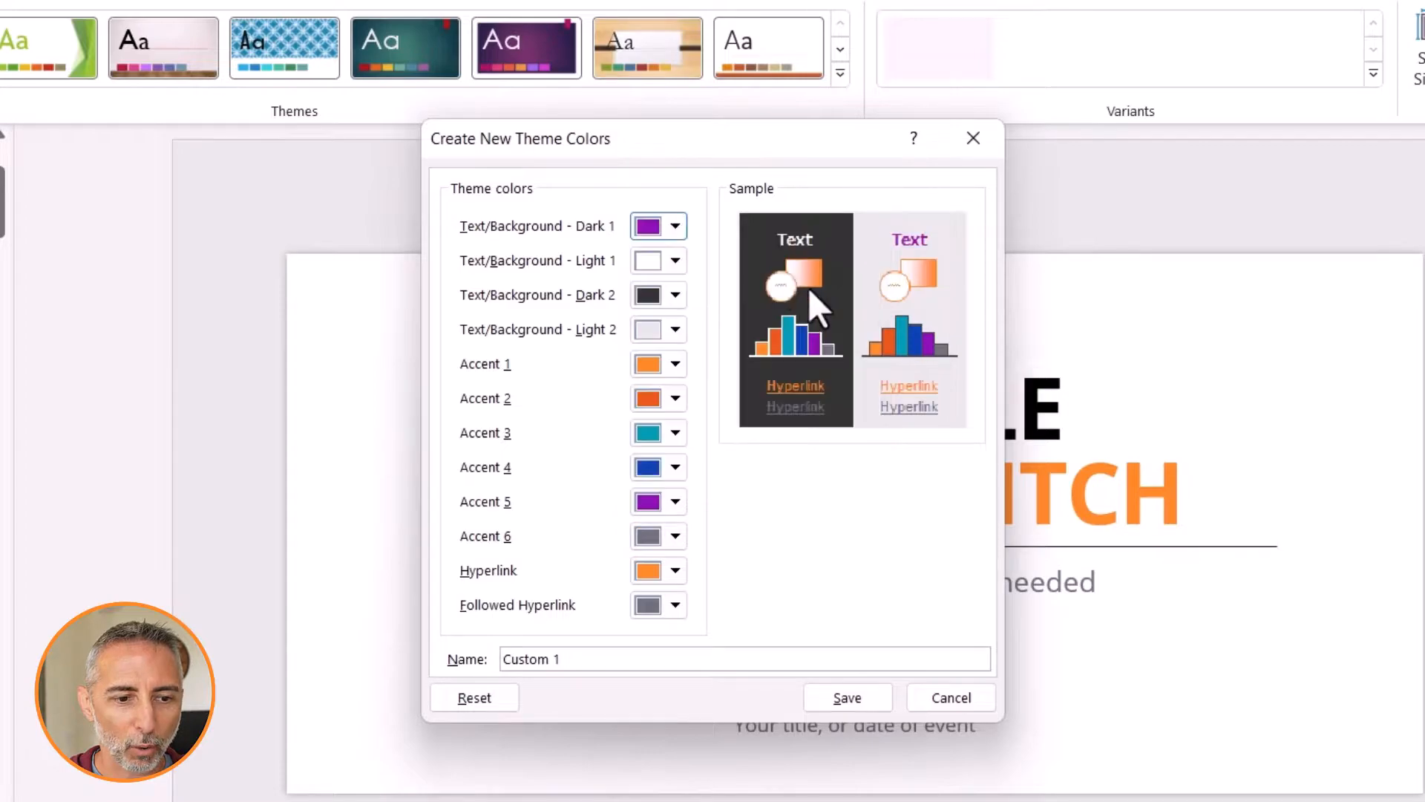
pyautogui.click(676, 262)
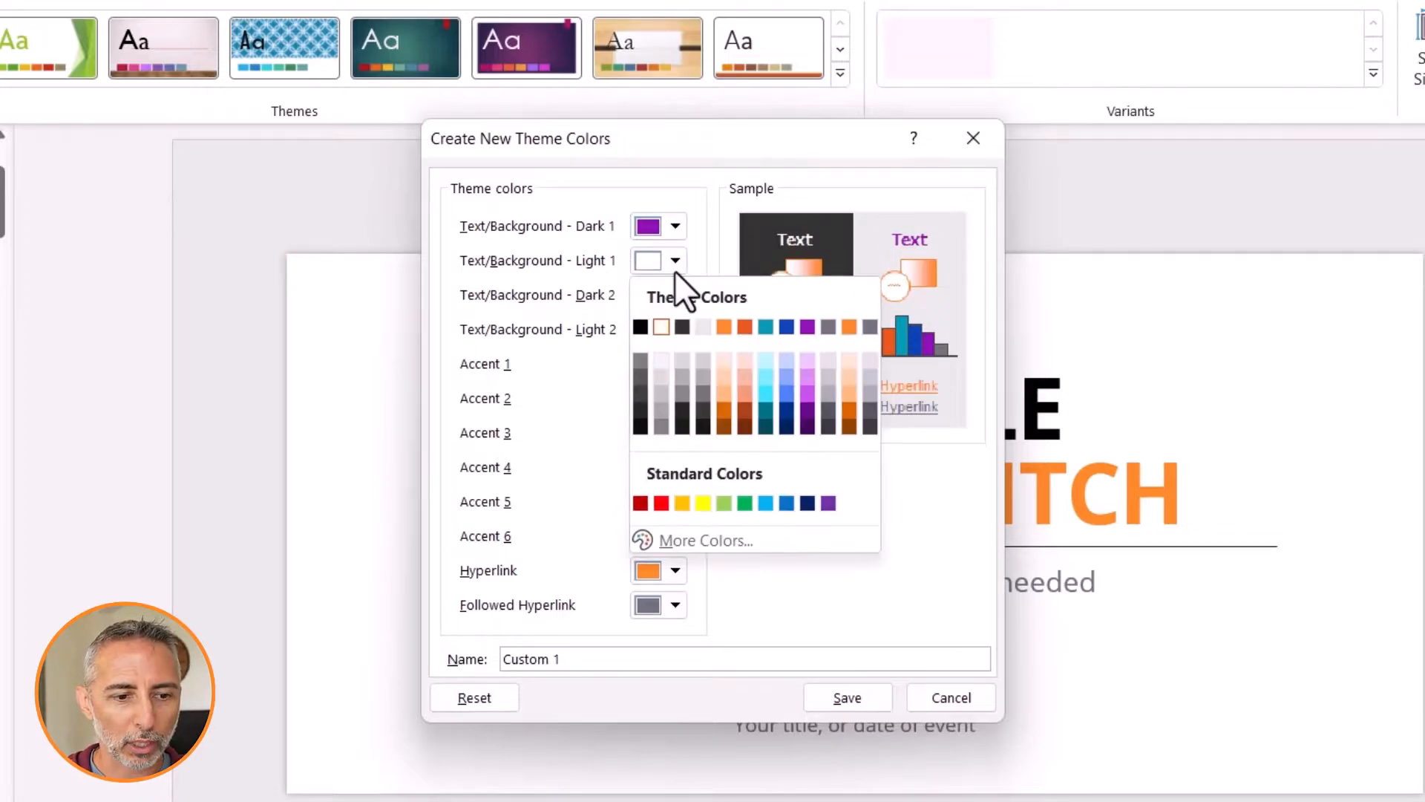
pyautogui.click(769, 389)
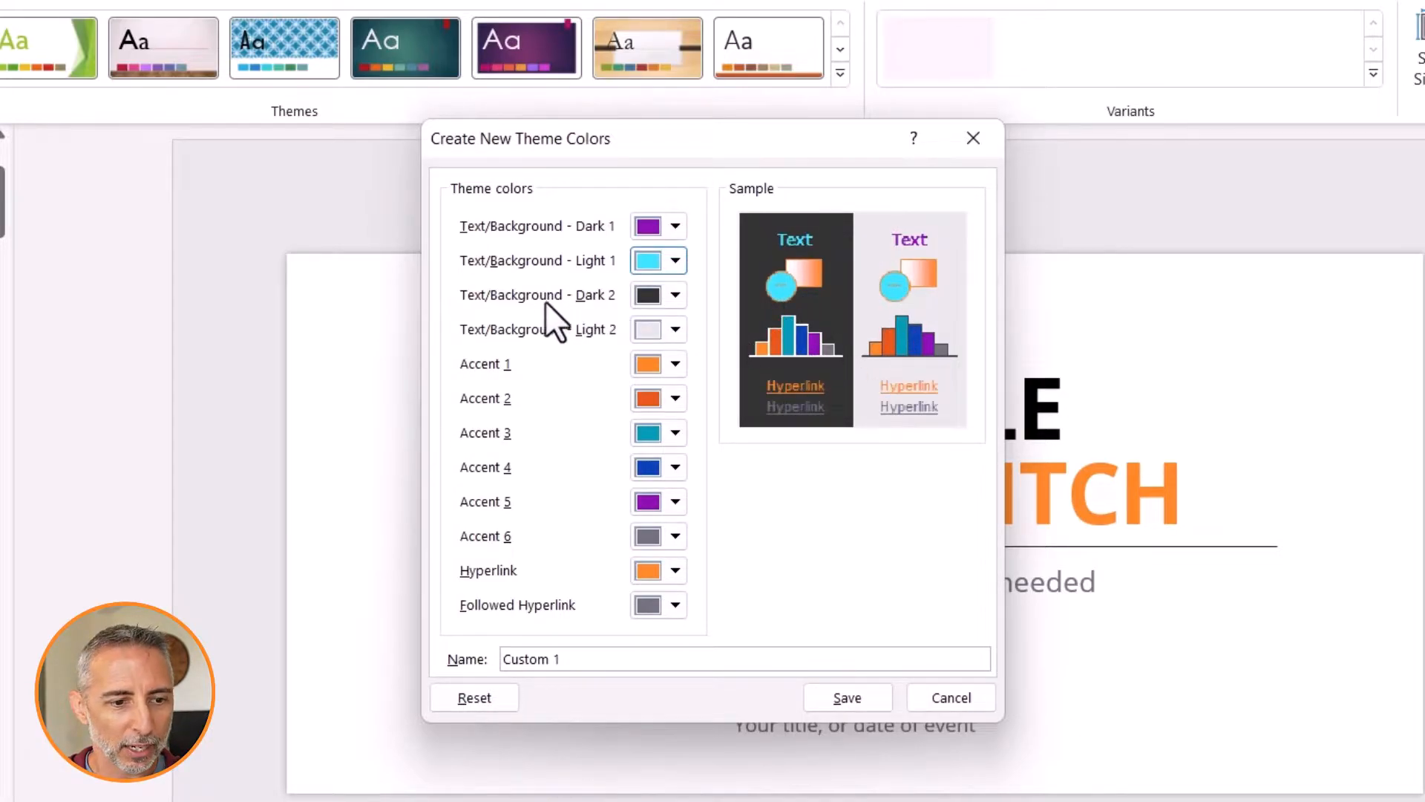
# Step: Set the Text/Background - Dark 2 theme color to the custom hex color #FF8926
pyautogui.click(672, 295)
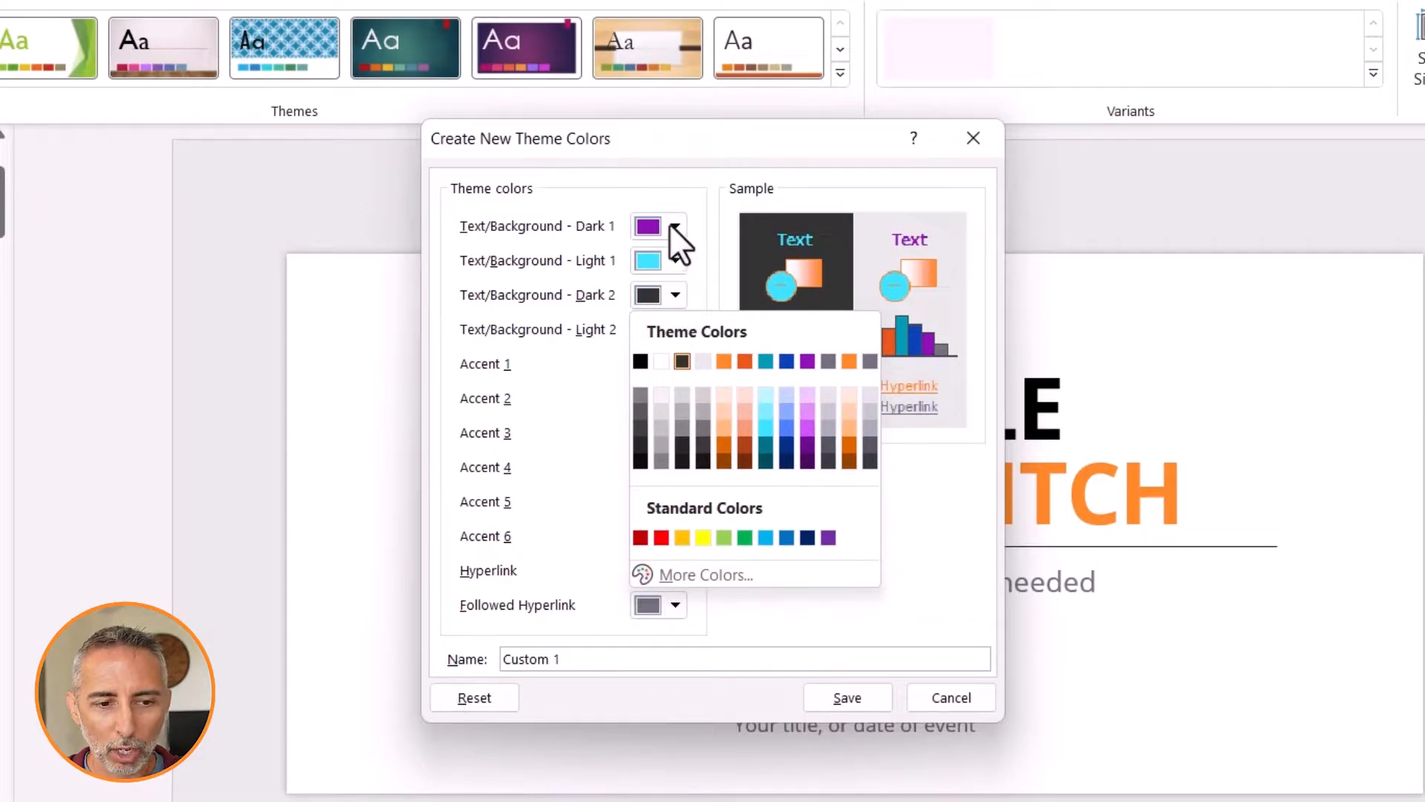
pyautogui.click(712, 573)
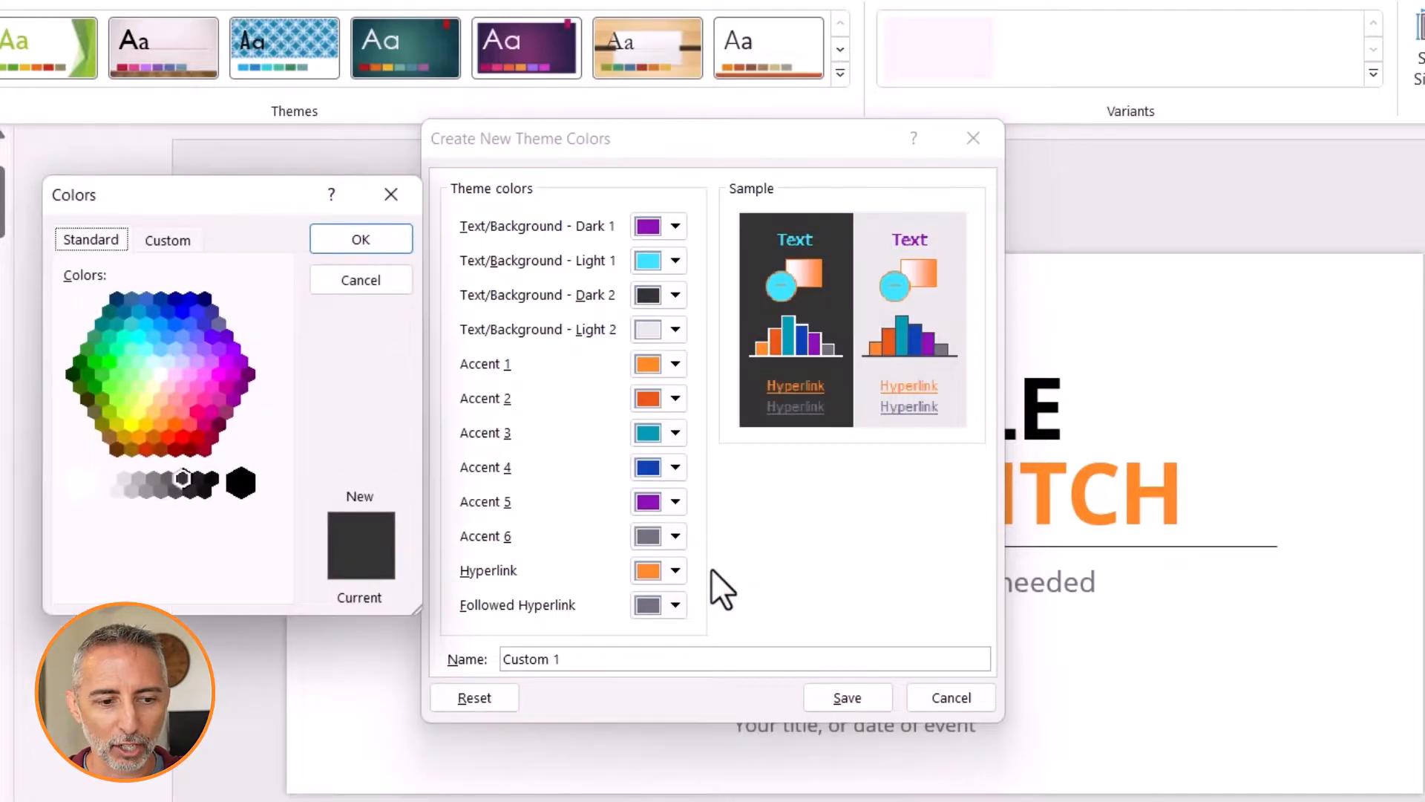
pyautogui.click(163, 351)
pyautogui.click(148, 349)
pyautogui.click(124, 364)
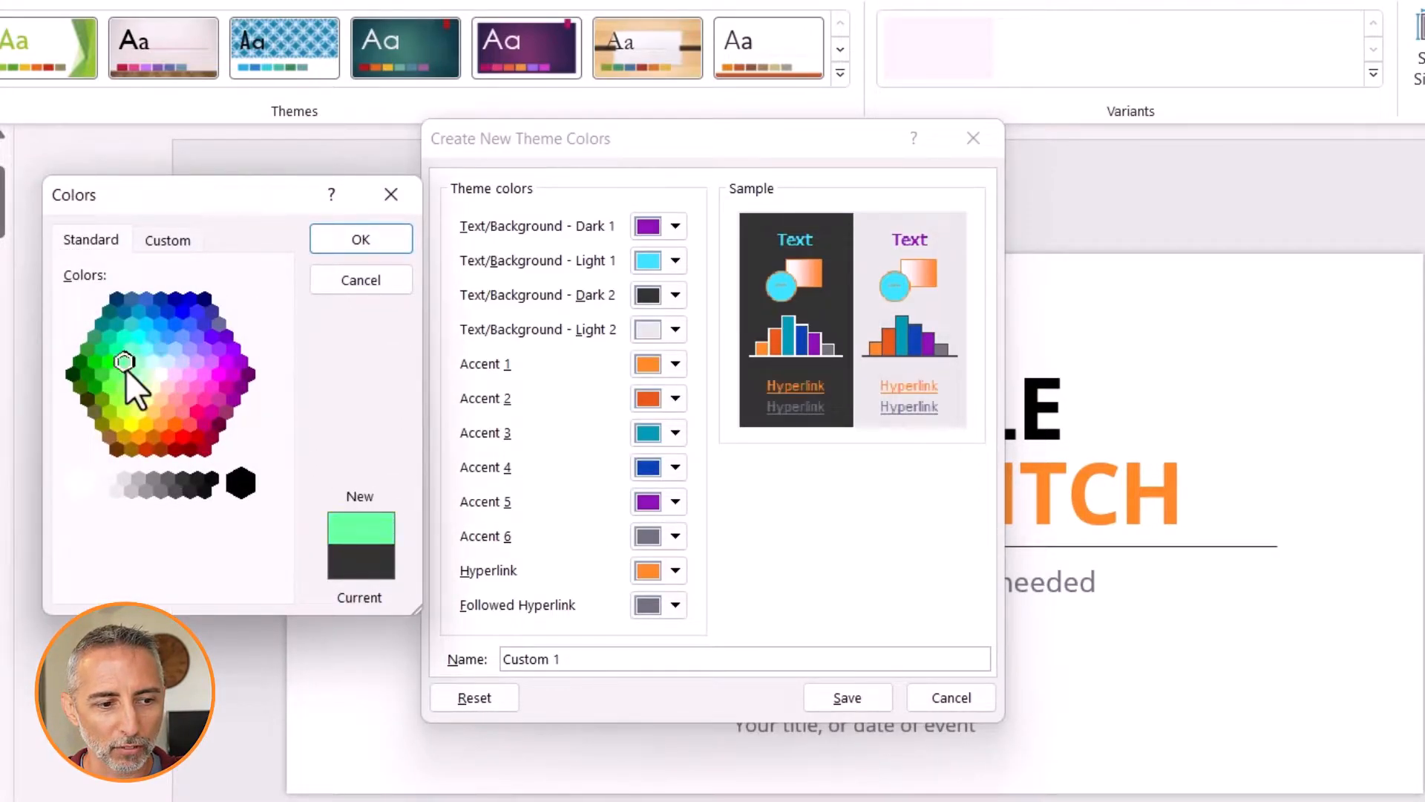
pyautogui.click(161, 244)
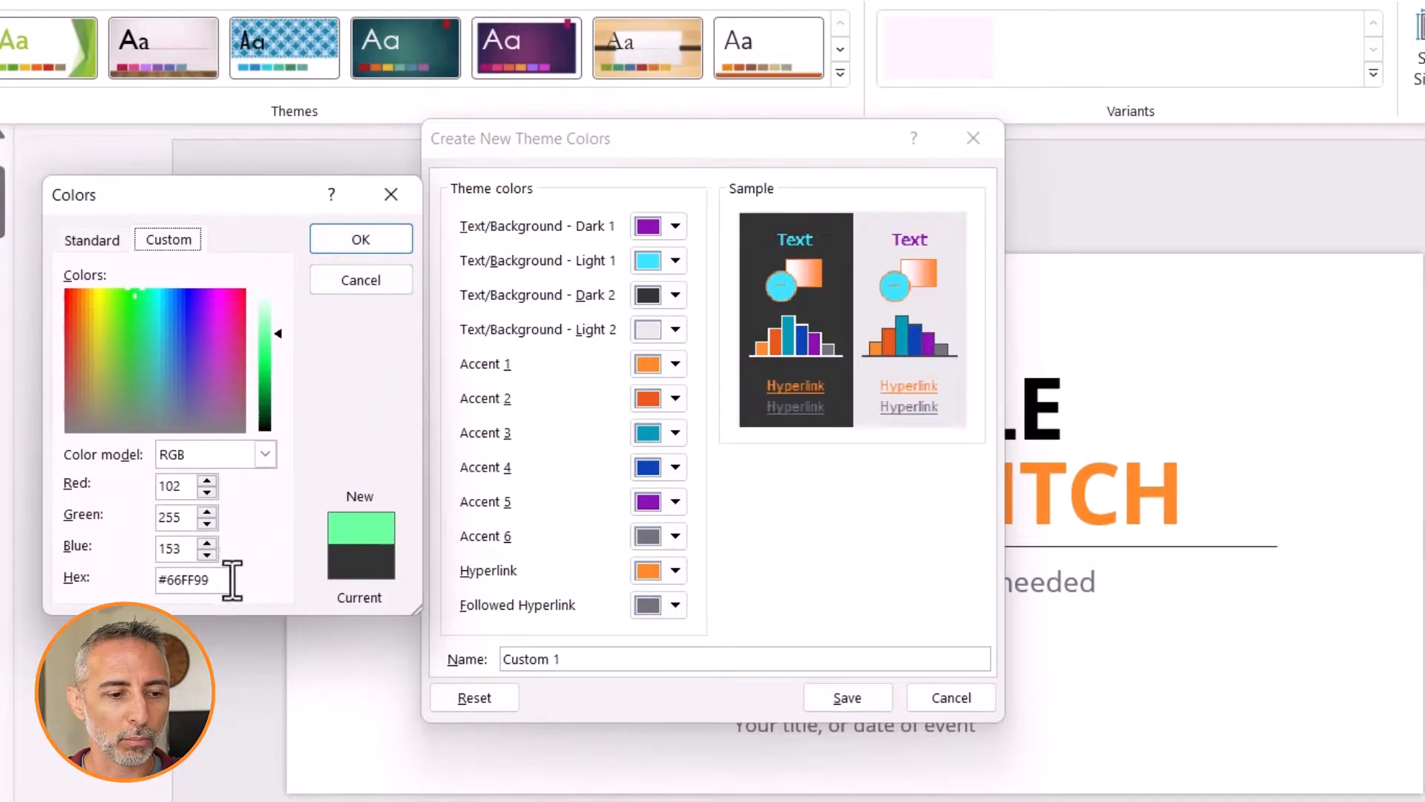
pyautogui.moveTo(213, 579); pyautogui.dragTo(172, 574)
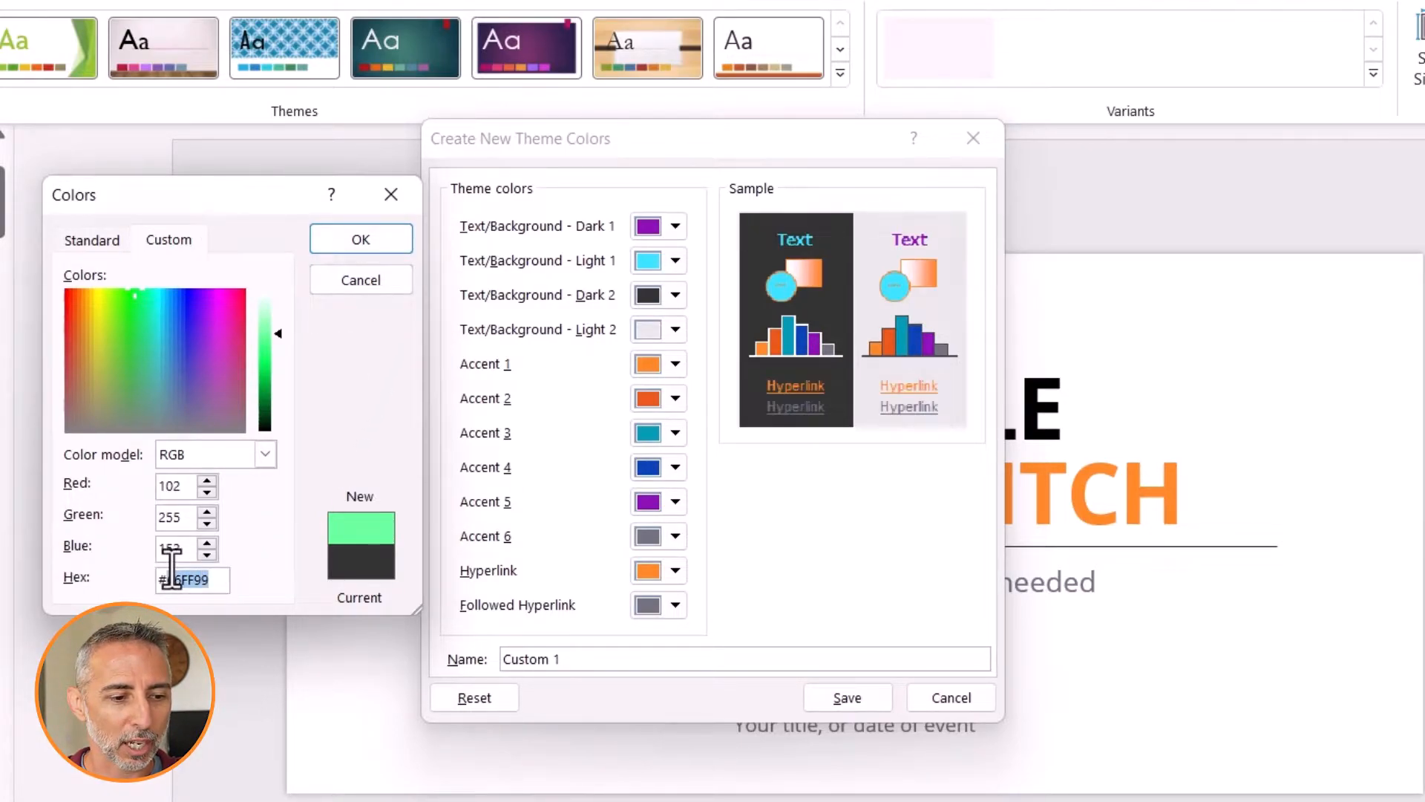
pyautogui.write('ff8926')
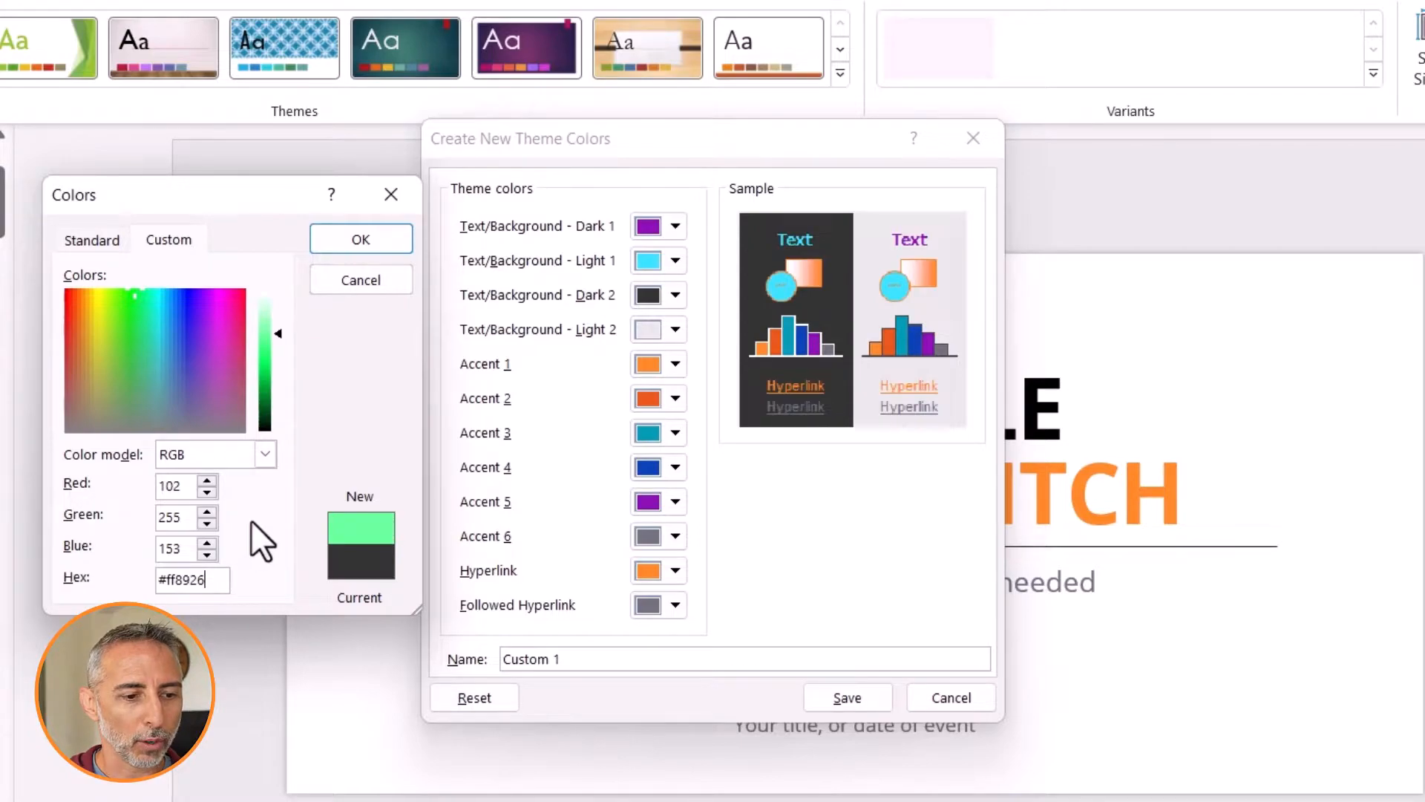
pyautogui.click(373, 246)
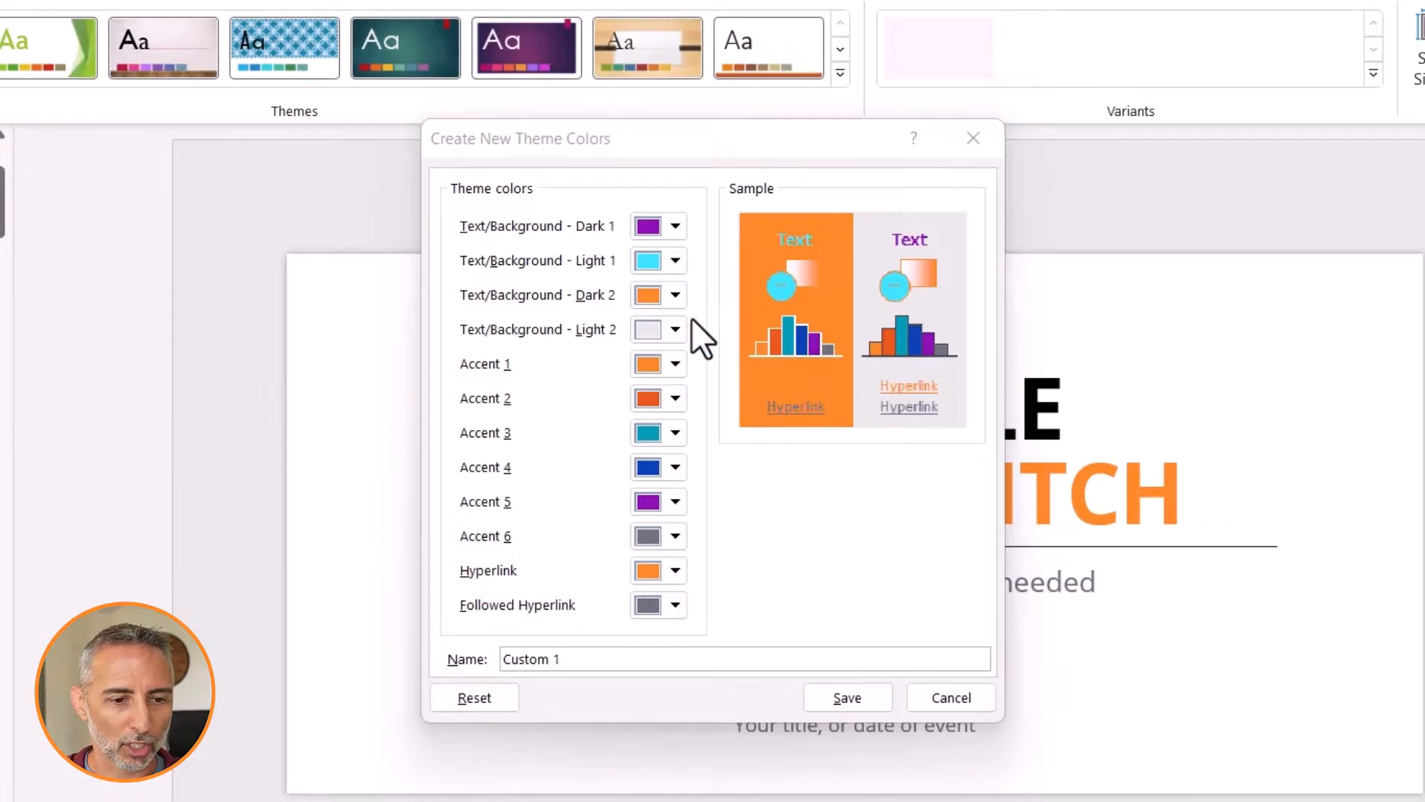
# Step: Try Dark Blue, Accent 4 for Text/Background - Light 2 and reset all theme colors to their original values
pyautogui.click(677, 330)
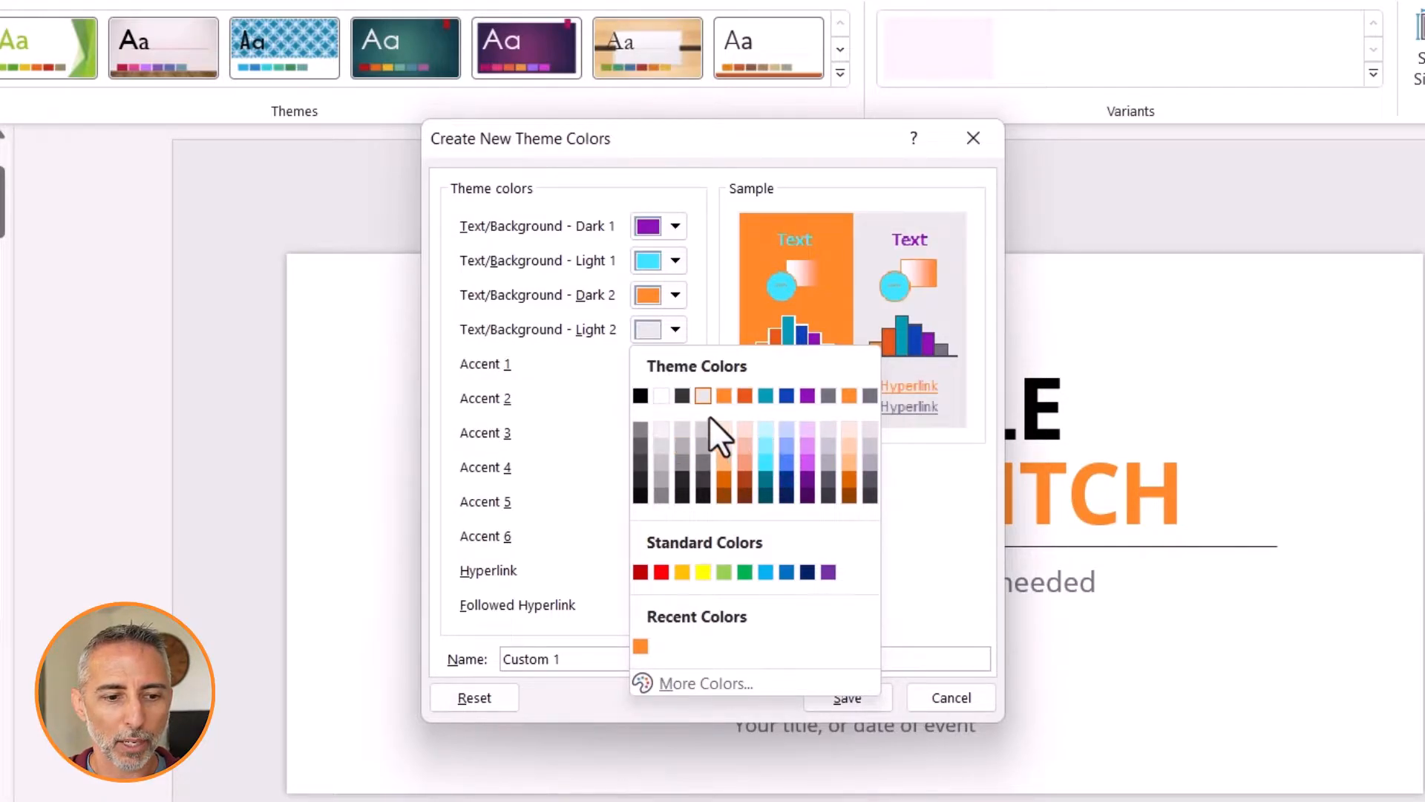
pyautogui.click(787, 396)
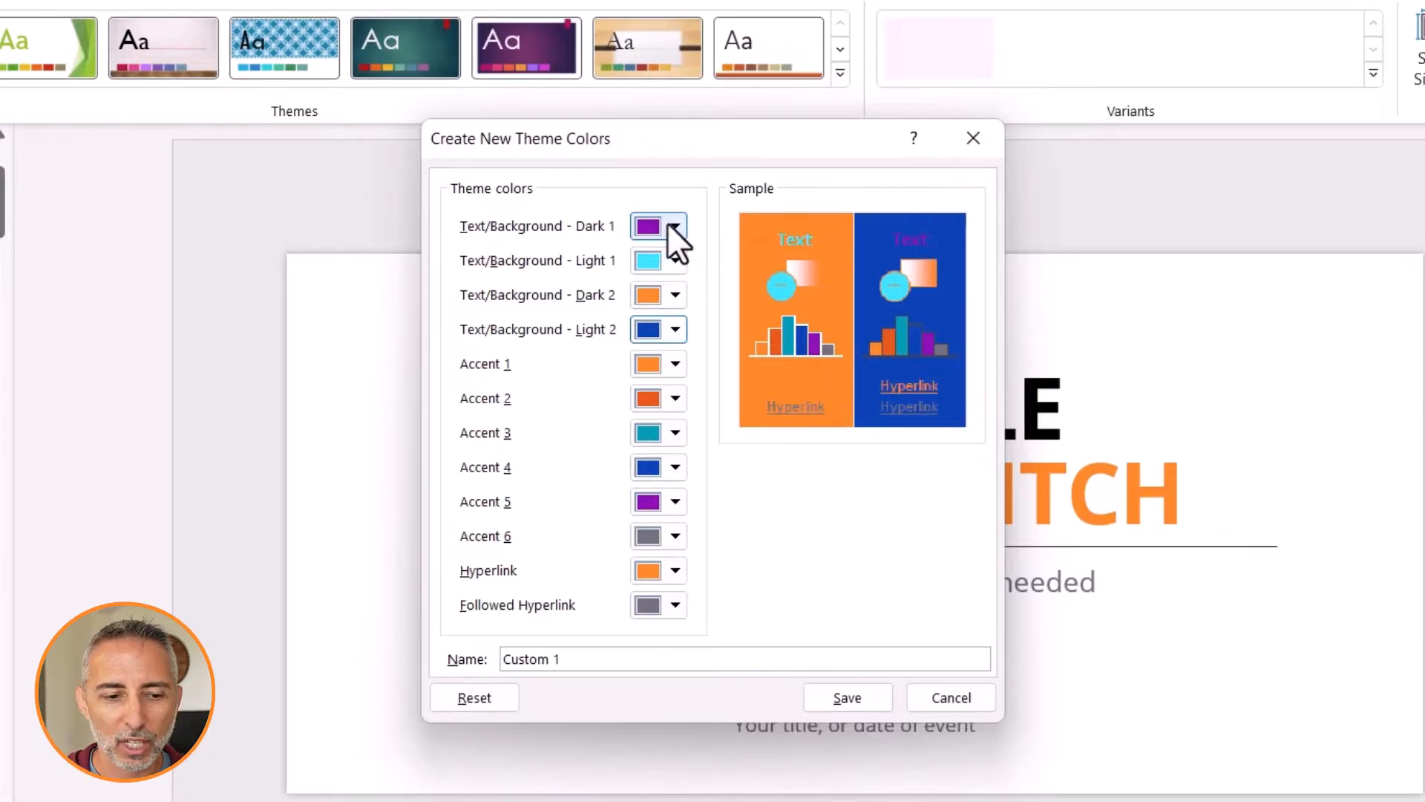
pyautogui.click(493, 695)
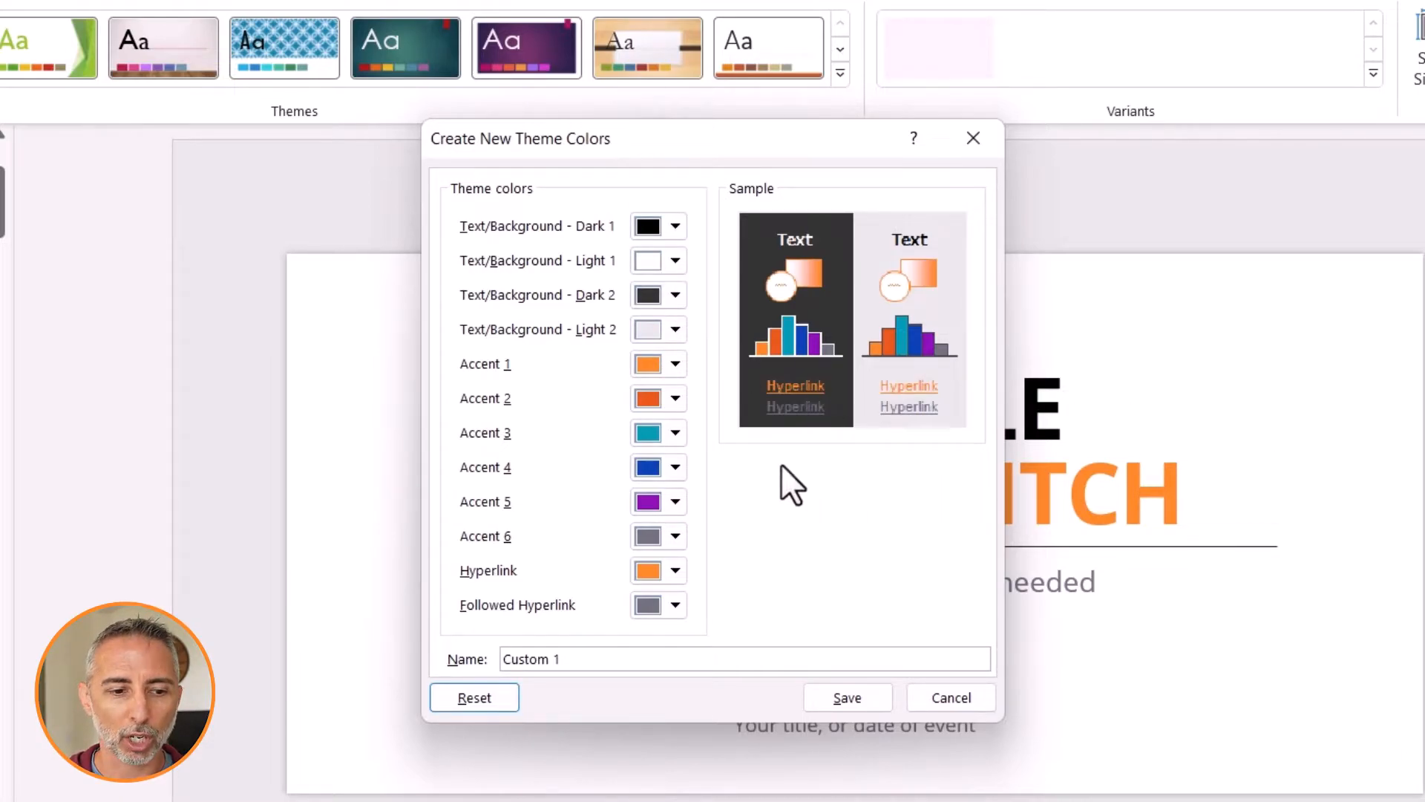
# Step: Set the Accent 1 theme color to a custom mint green, #2DF98E
pyautogui.click(677, 361)
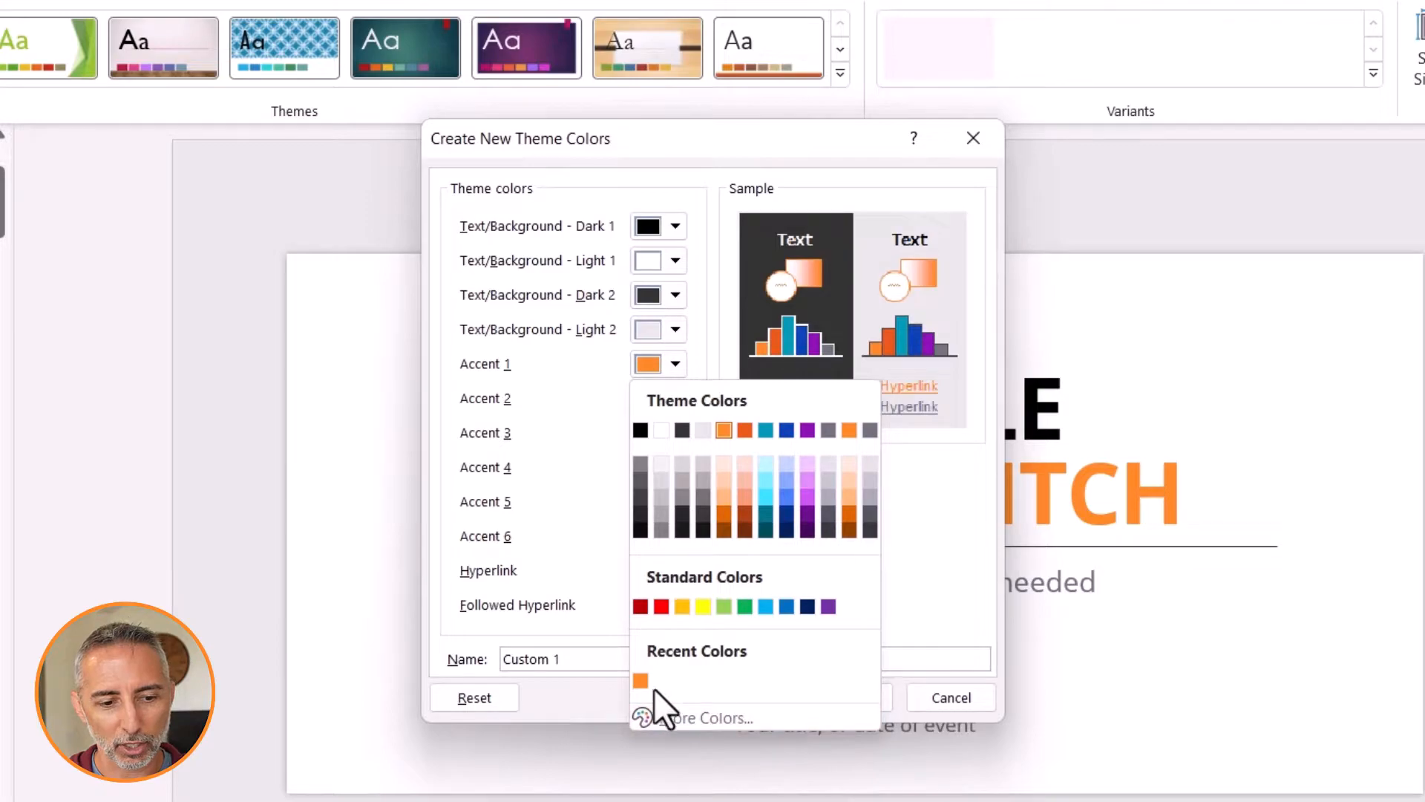
pyautogui.click(687, 716)
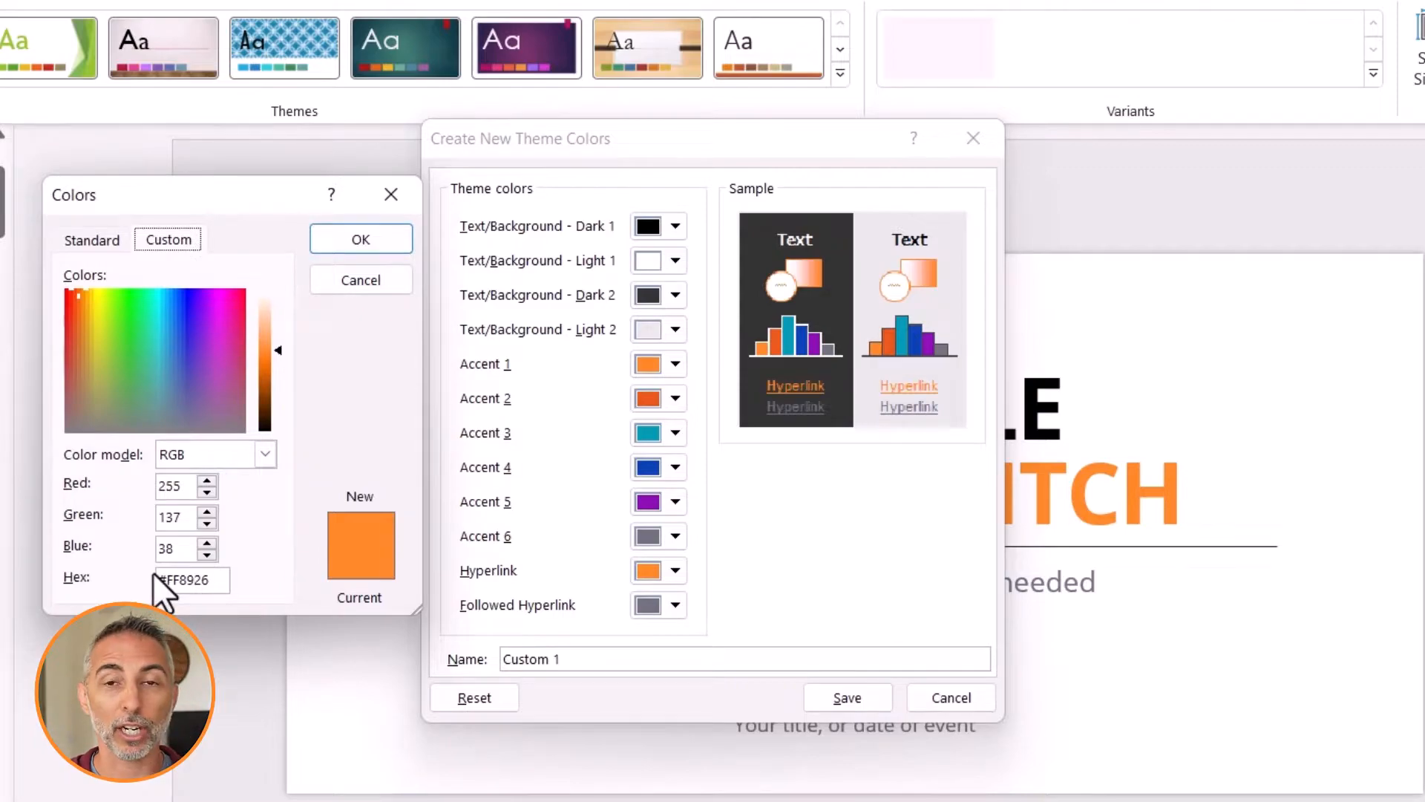
pyautogui.click(127, 301)
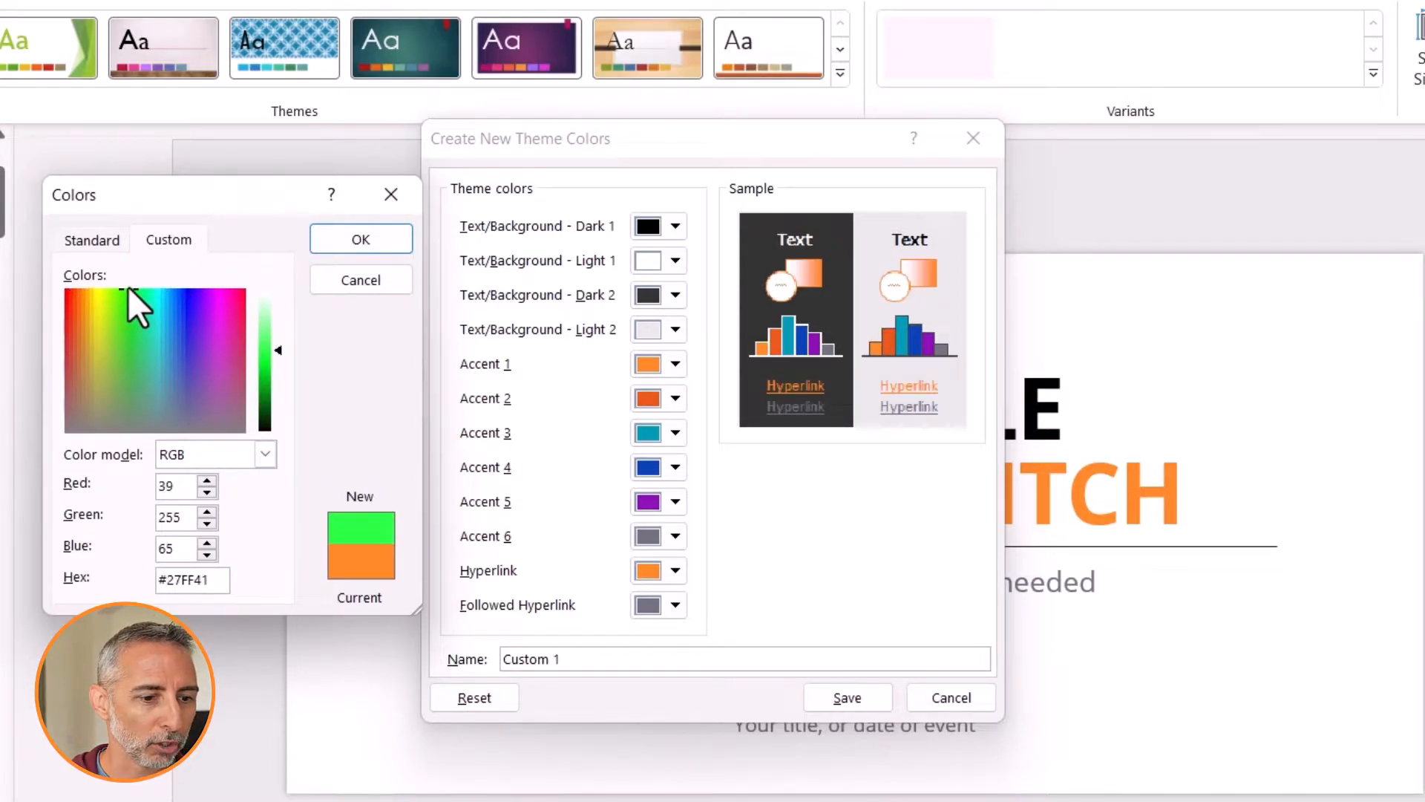
pyautogui.click(138, 297)
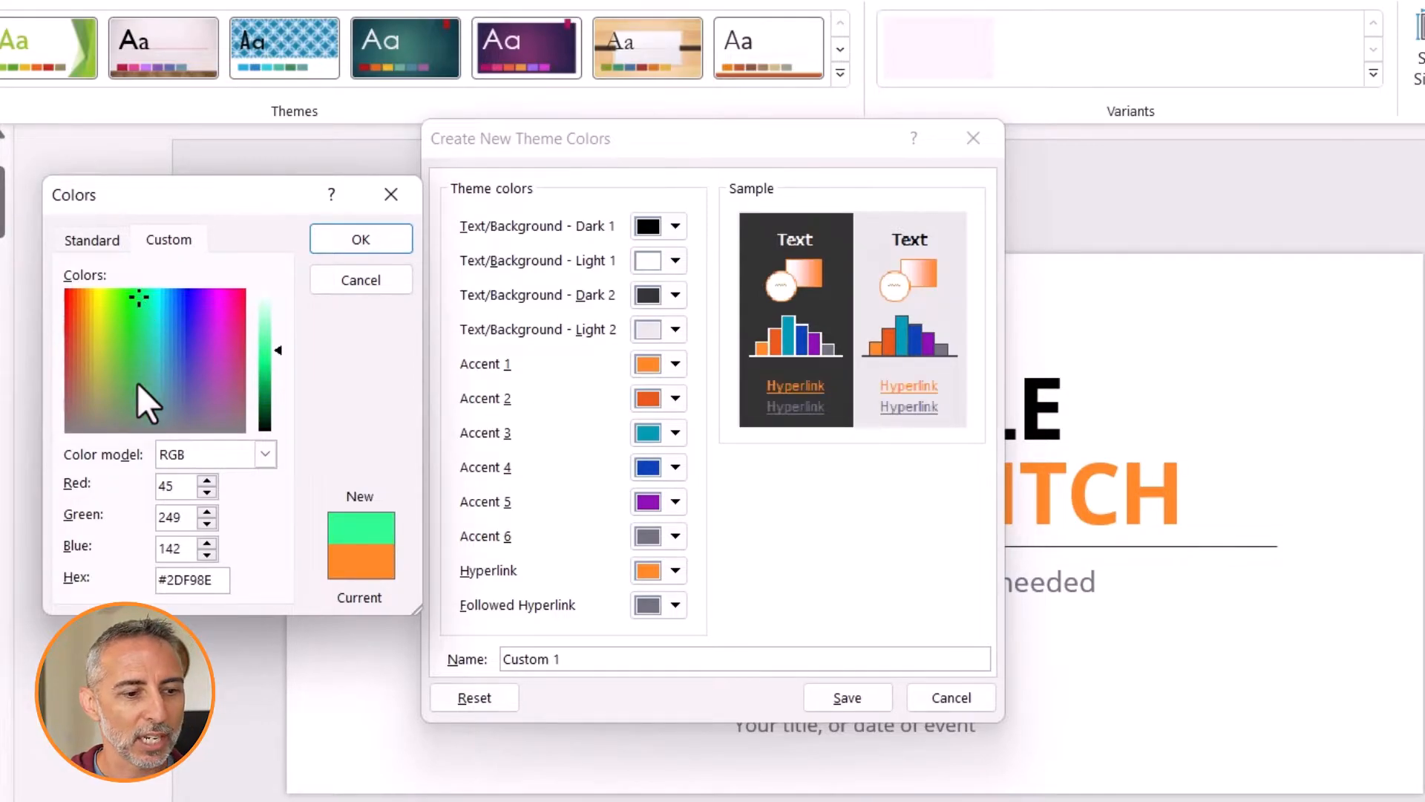
pyautogui.click(371, 244)
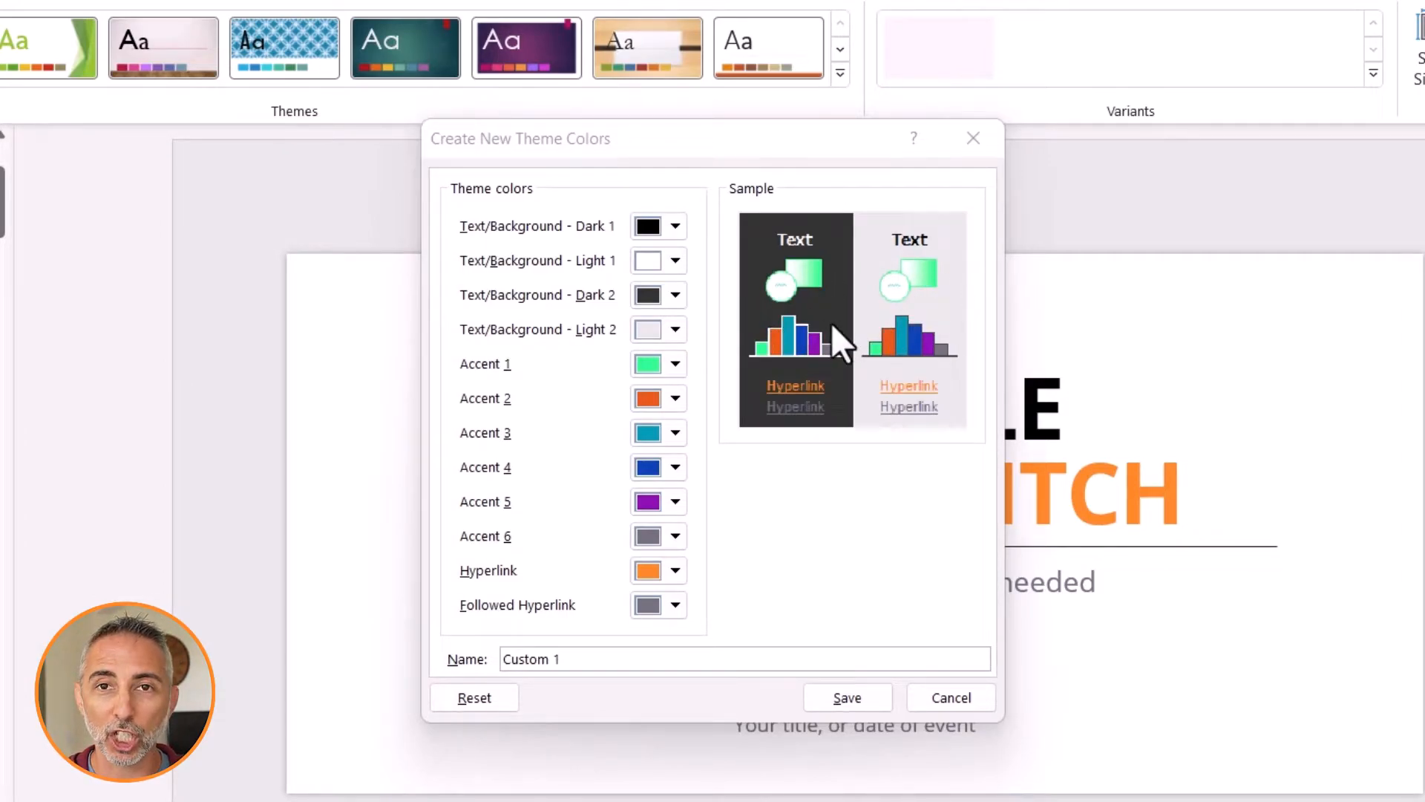
# Step: Set the Accent 2 theme color to a custom green, #29D746
pyautogui.click(673, 399)
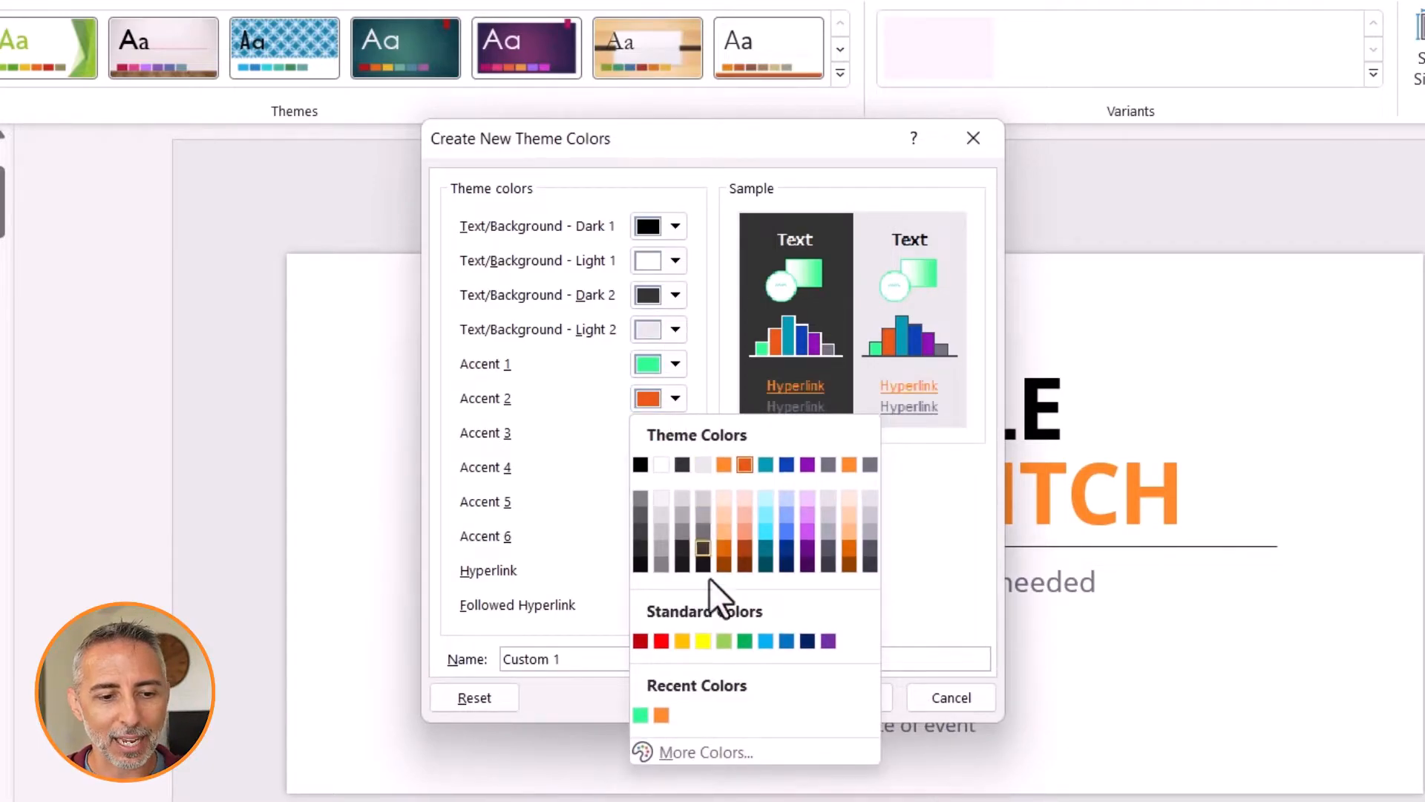
pyautogui.click(689, 751)
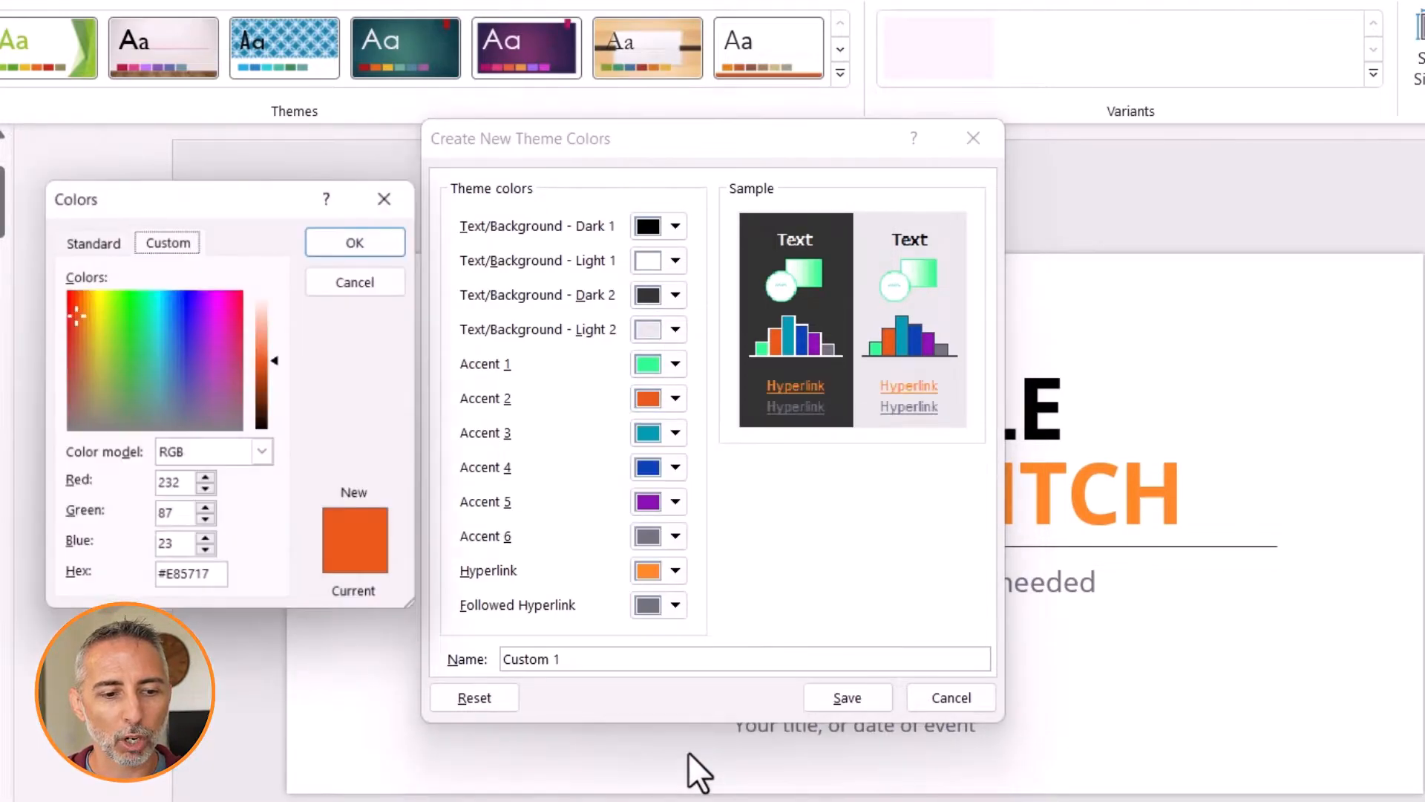
pyautogui.click(132, 326)
pyautogui.moveTo(132, 328)
pyautogui.mouseDown()
pyautogui.moveTo(147, 343)
pyautogui.moveTo(128, 334)
pyautogui.mouseUp()
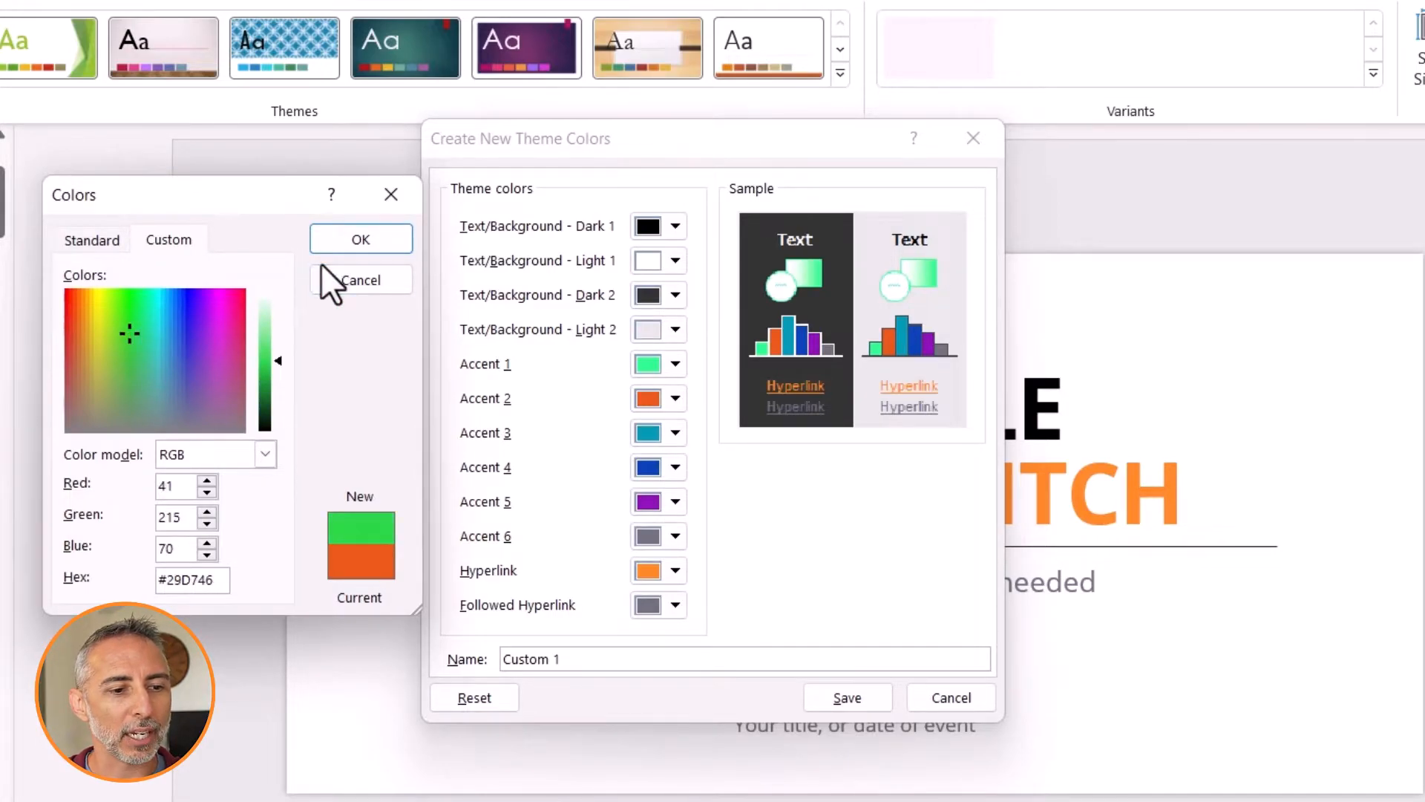
pyautogui.click(343, 248)
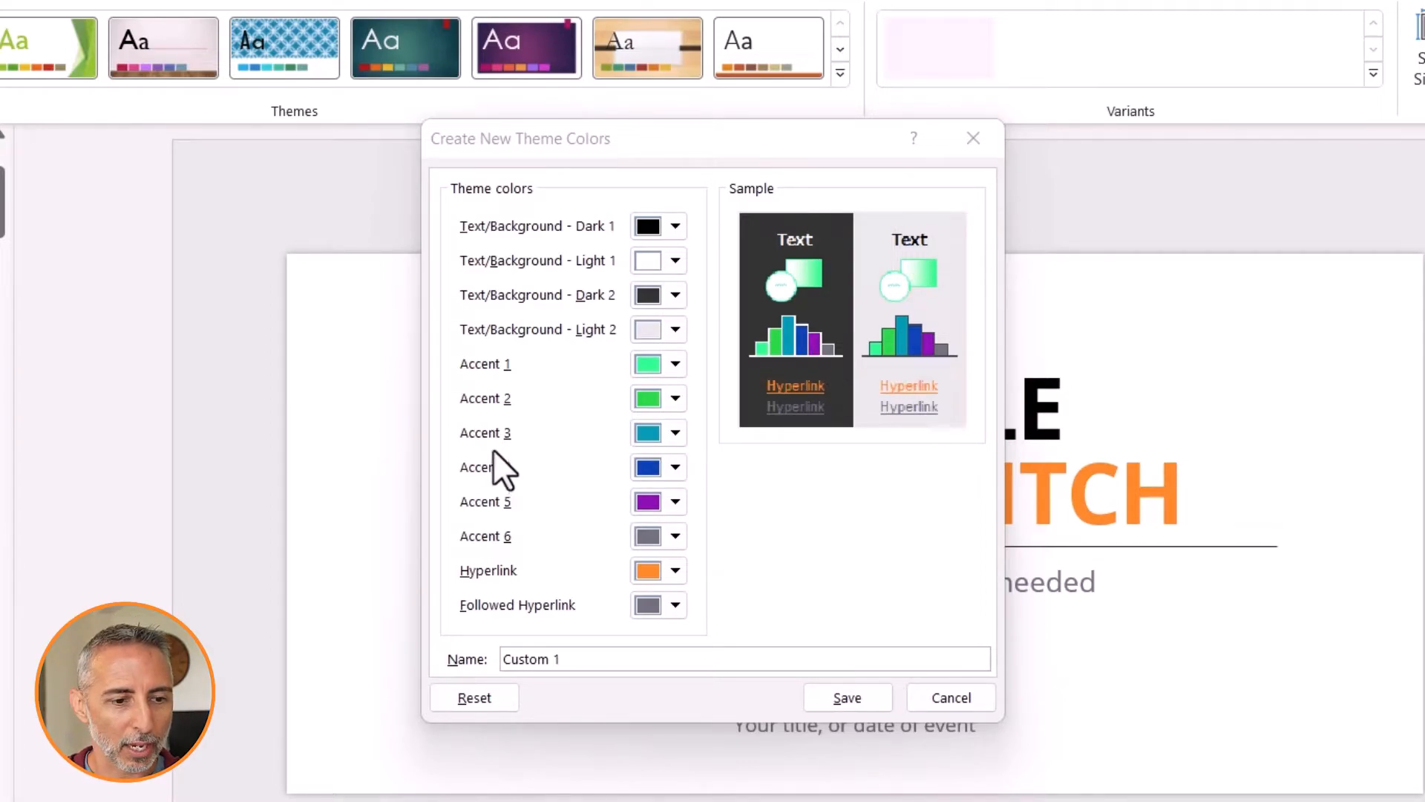
# Step: Set the Accent 3 theme color to a custom magenta, #B20299
pyautogui.click(677, 431)
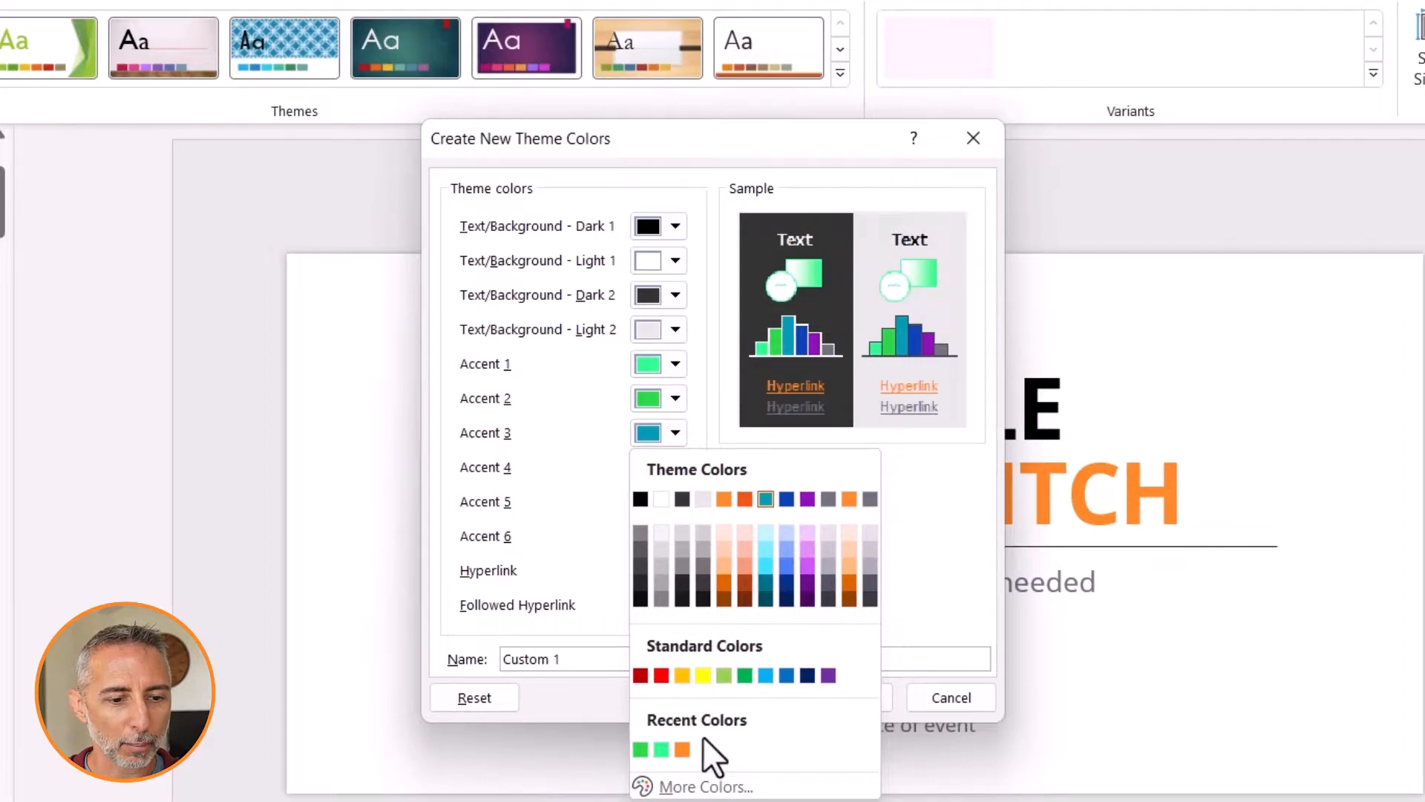
pyautogui.click(713, 785)
pyautogui.moveTo(218, 299); pyautogui.dragTo(218, 292)
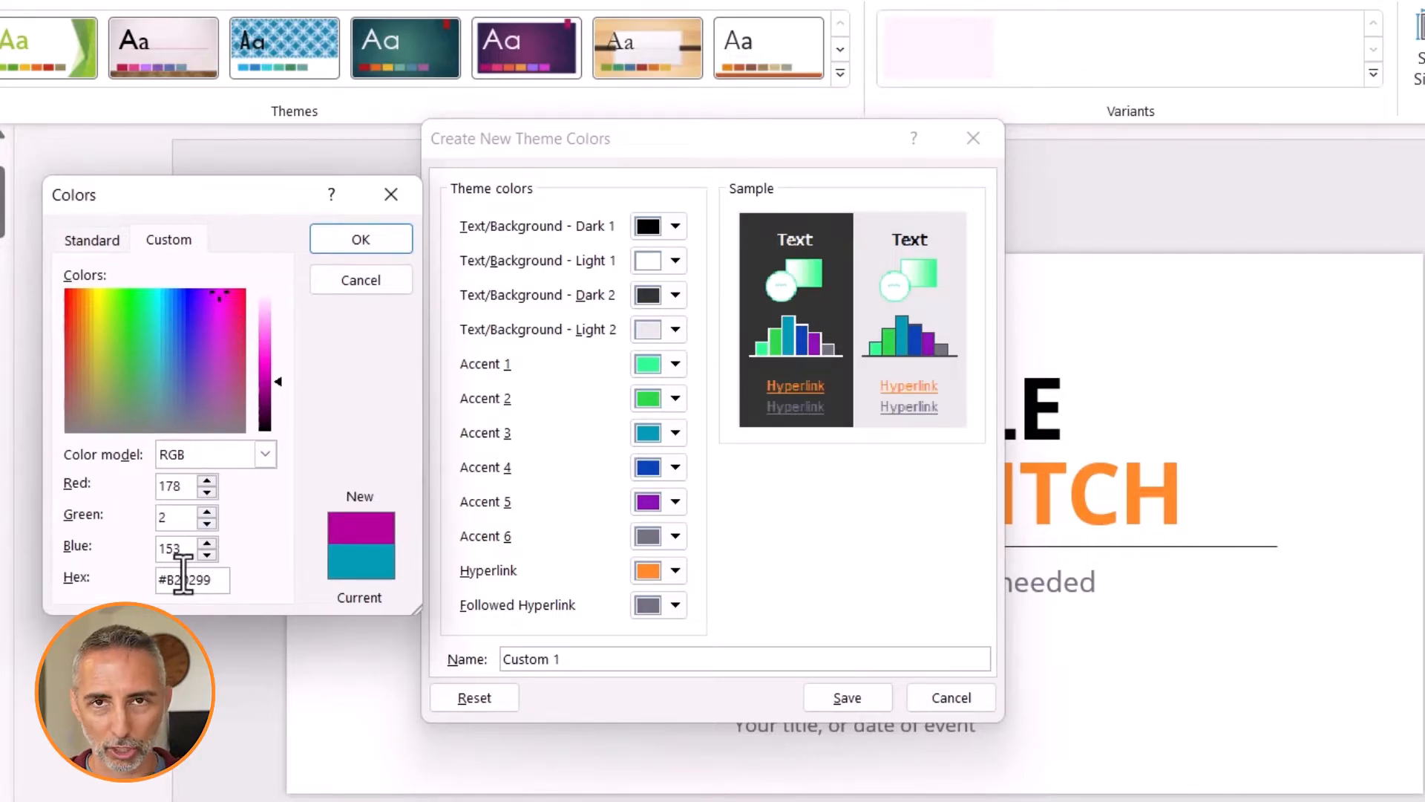
pyautogui.click(383, 250)
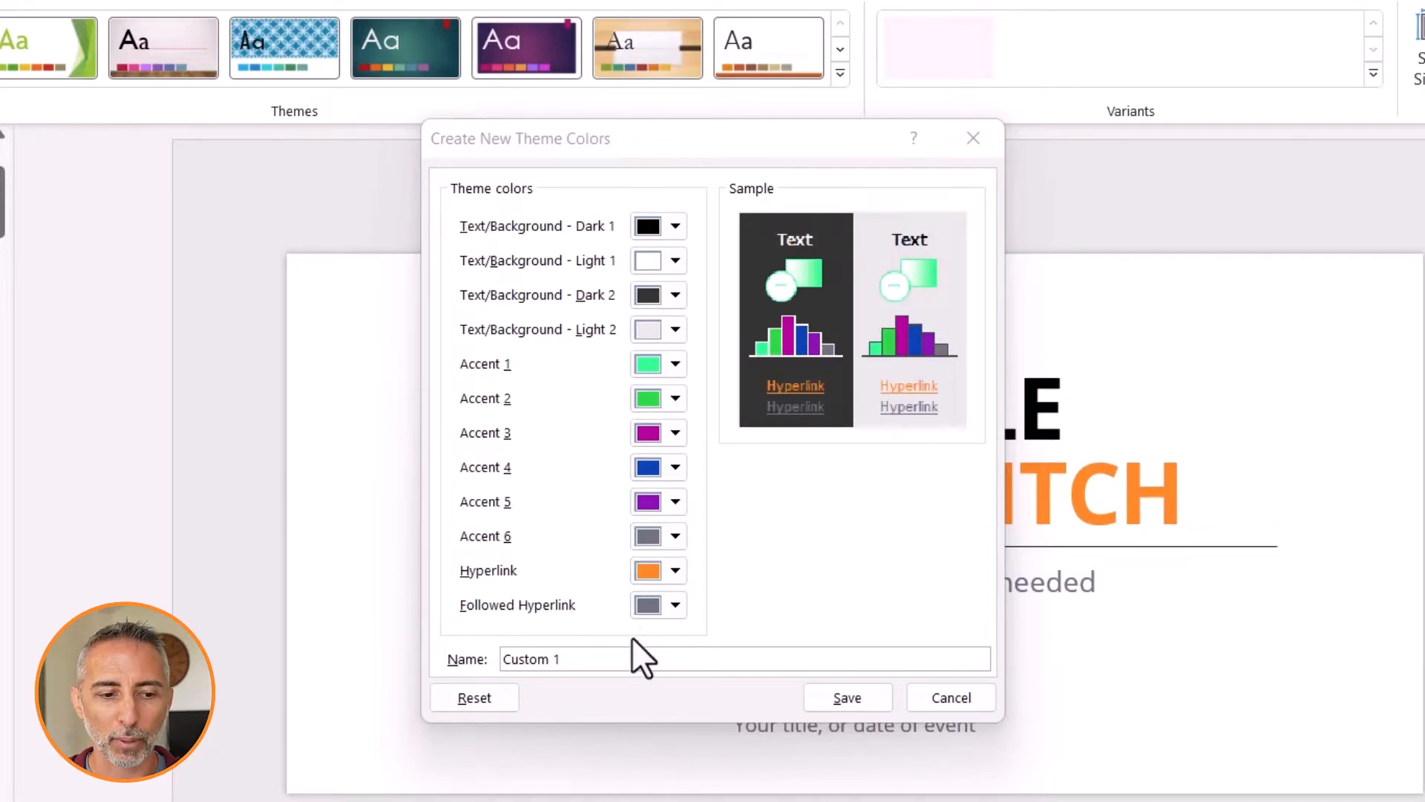
# Step: Name the color set "Your Brand Name Palette" and save it as the presentation's theme colors
pyautogui.click(604, 656)
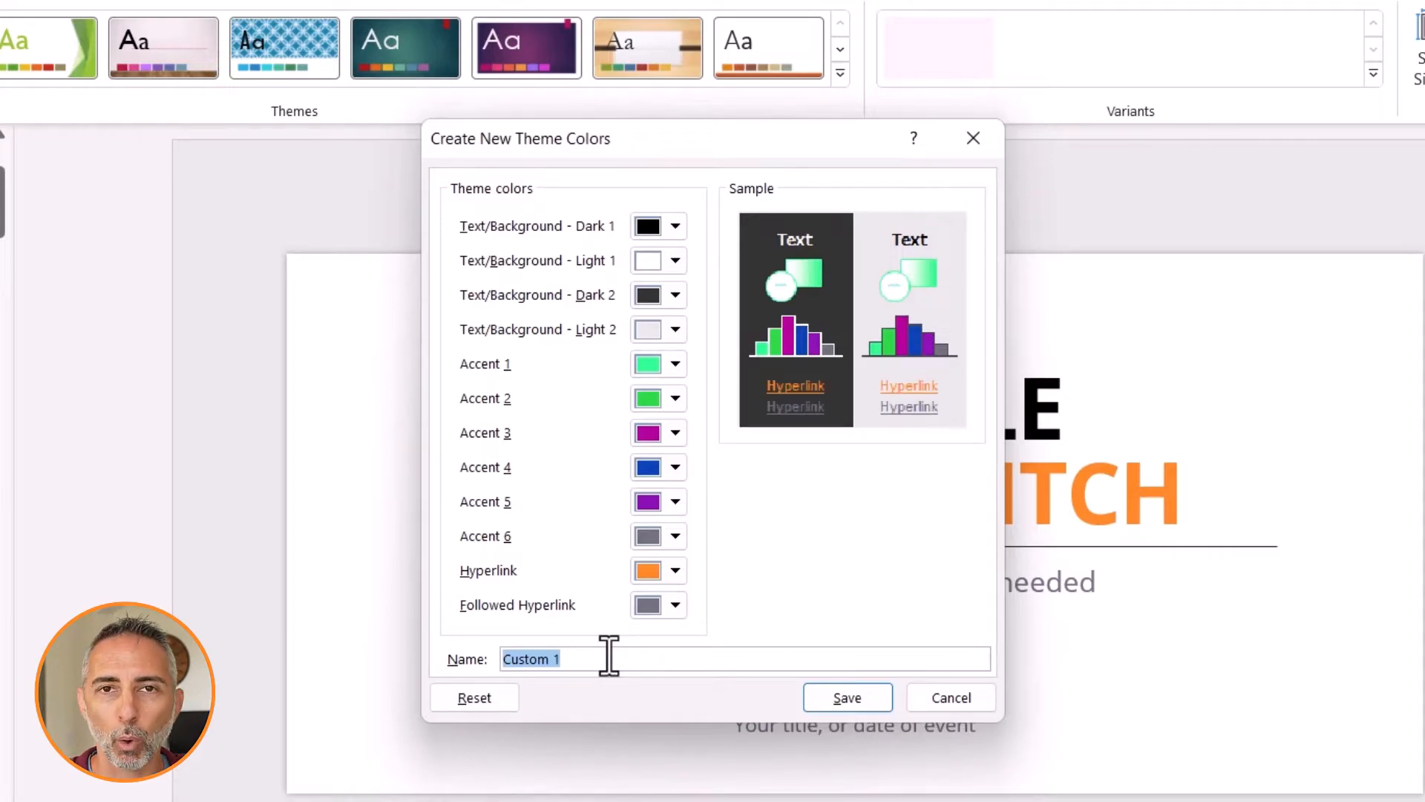
pyautogui.write('Your')
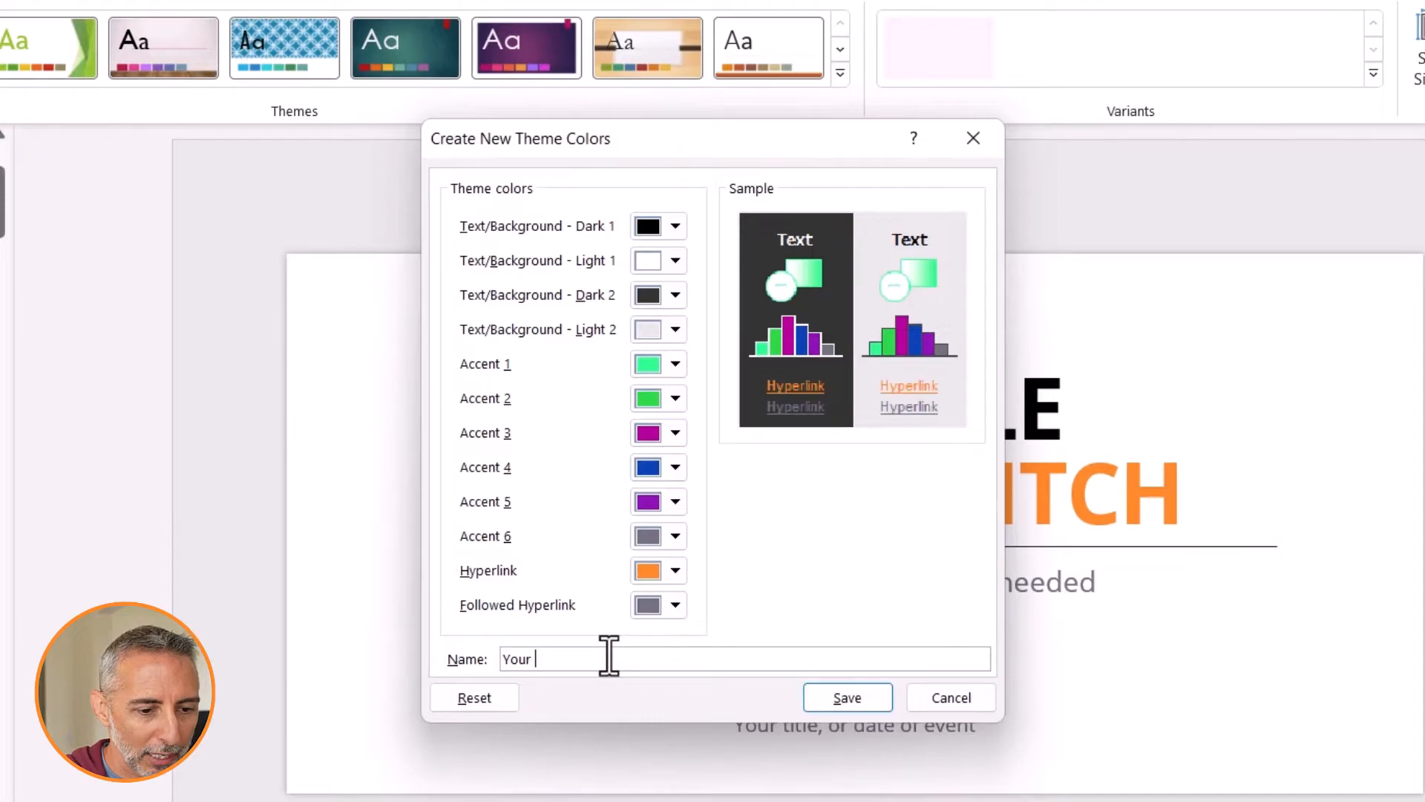
pyautogui.write(' Brand Nam')
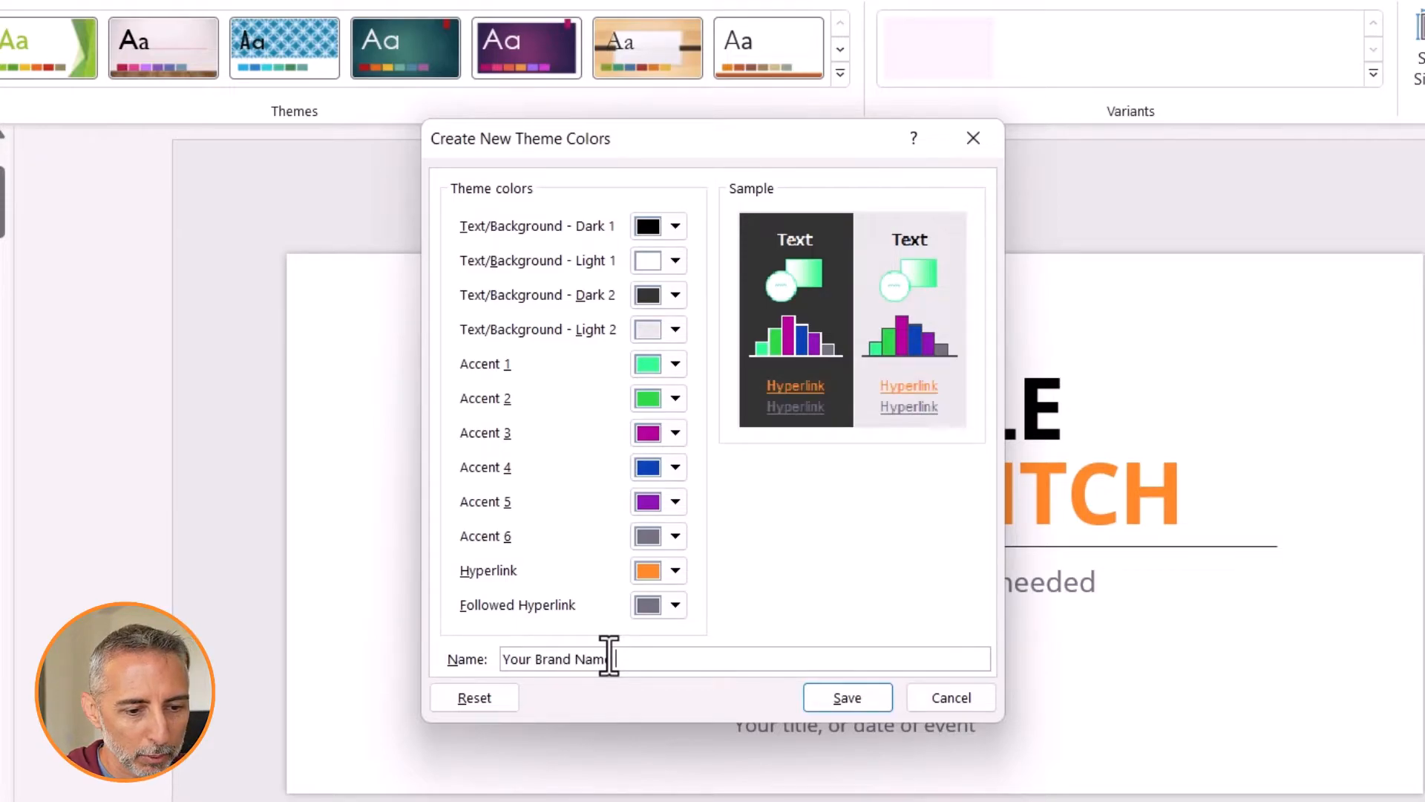
pyautogui.write('e Palaett')
pyautogui.press('BackSpace')
pyautogui.press('BackSpace')
pyautogui.press('BackSpace')
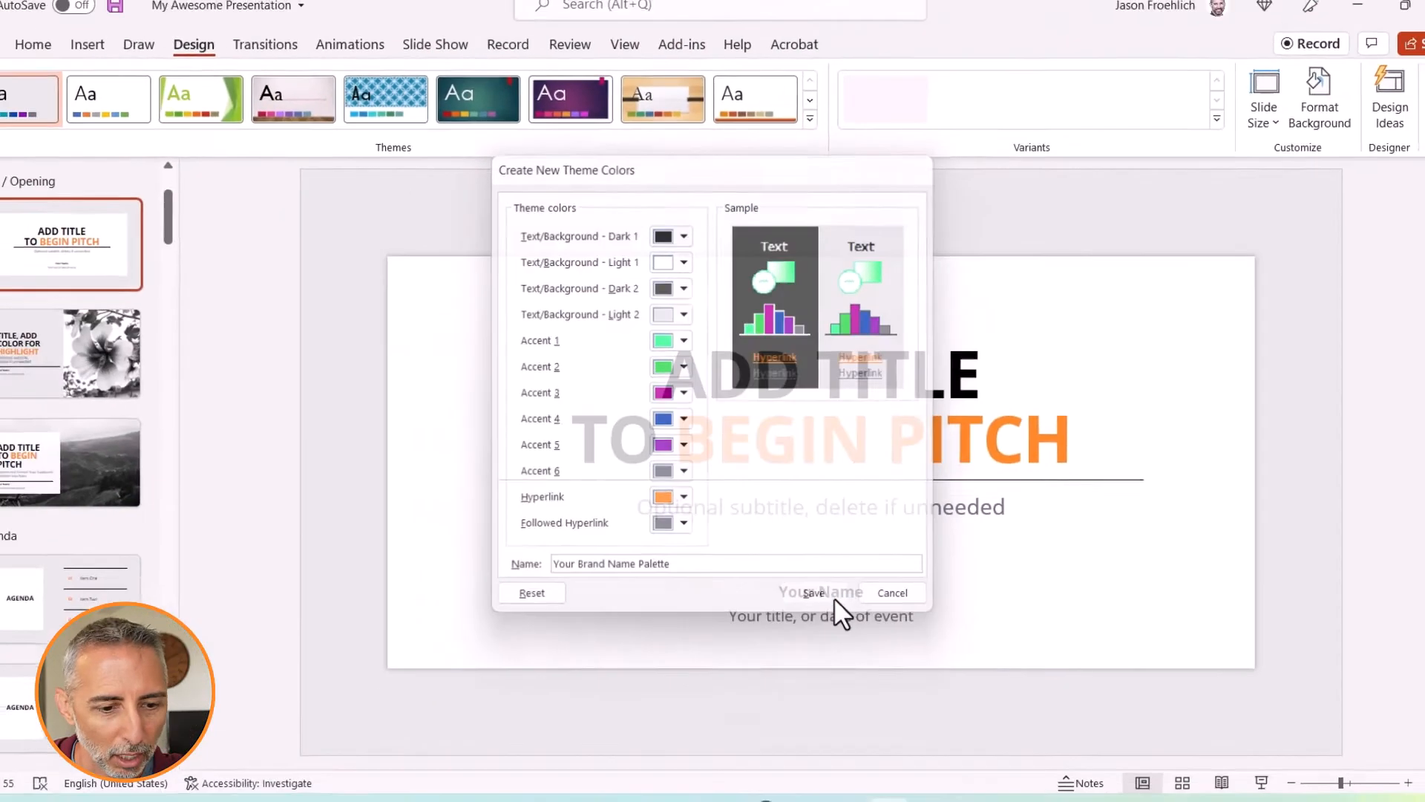
pyautogui.click(865, 690)
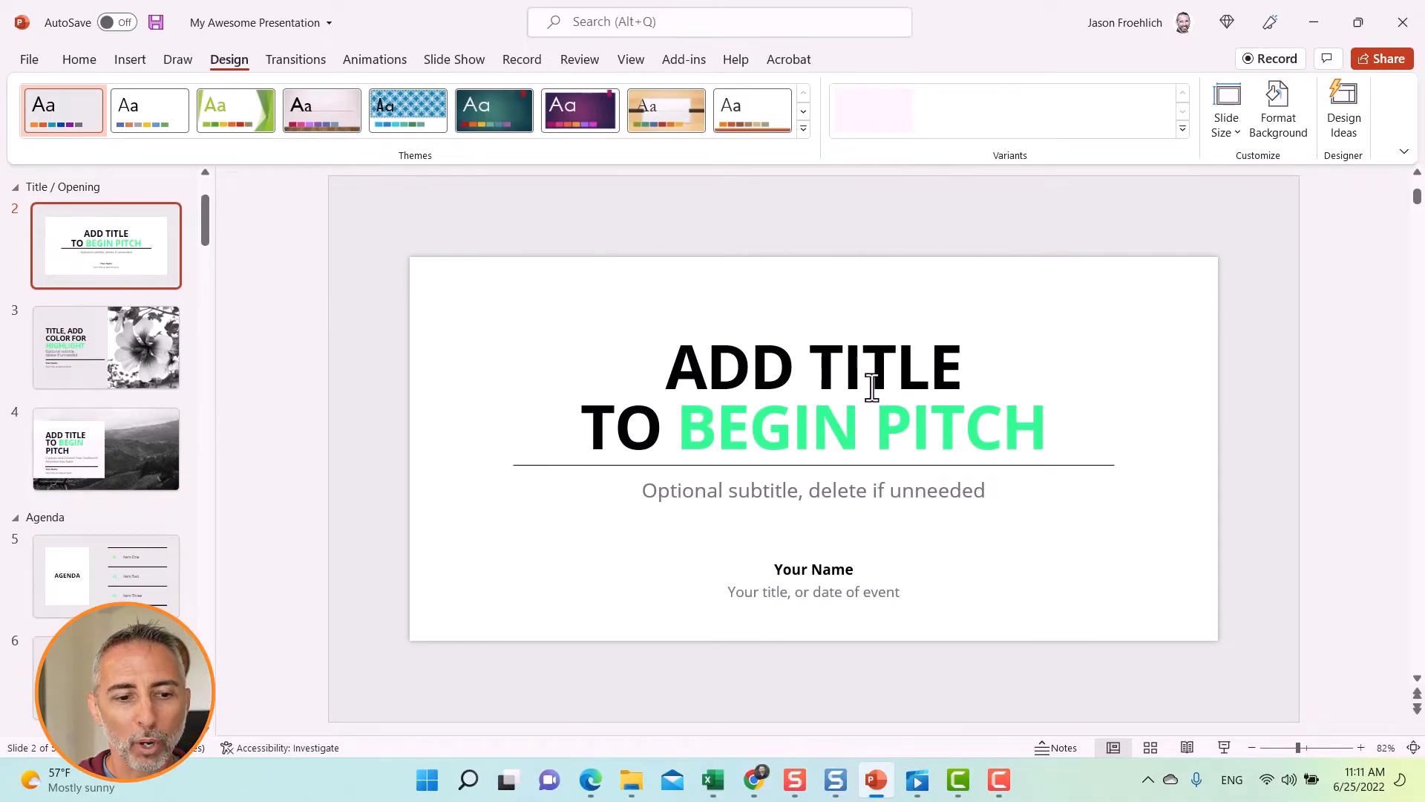
# Step: Look through the title, agenda and section divider slides to check how the new theme colors are applied
pyautogui.scroll(-1, 872, 388)
pyautogui.scroll(-8, 639, 401)
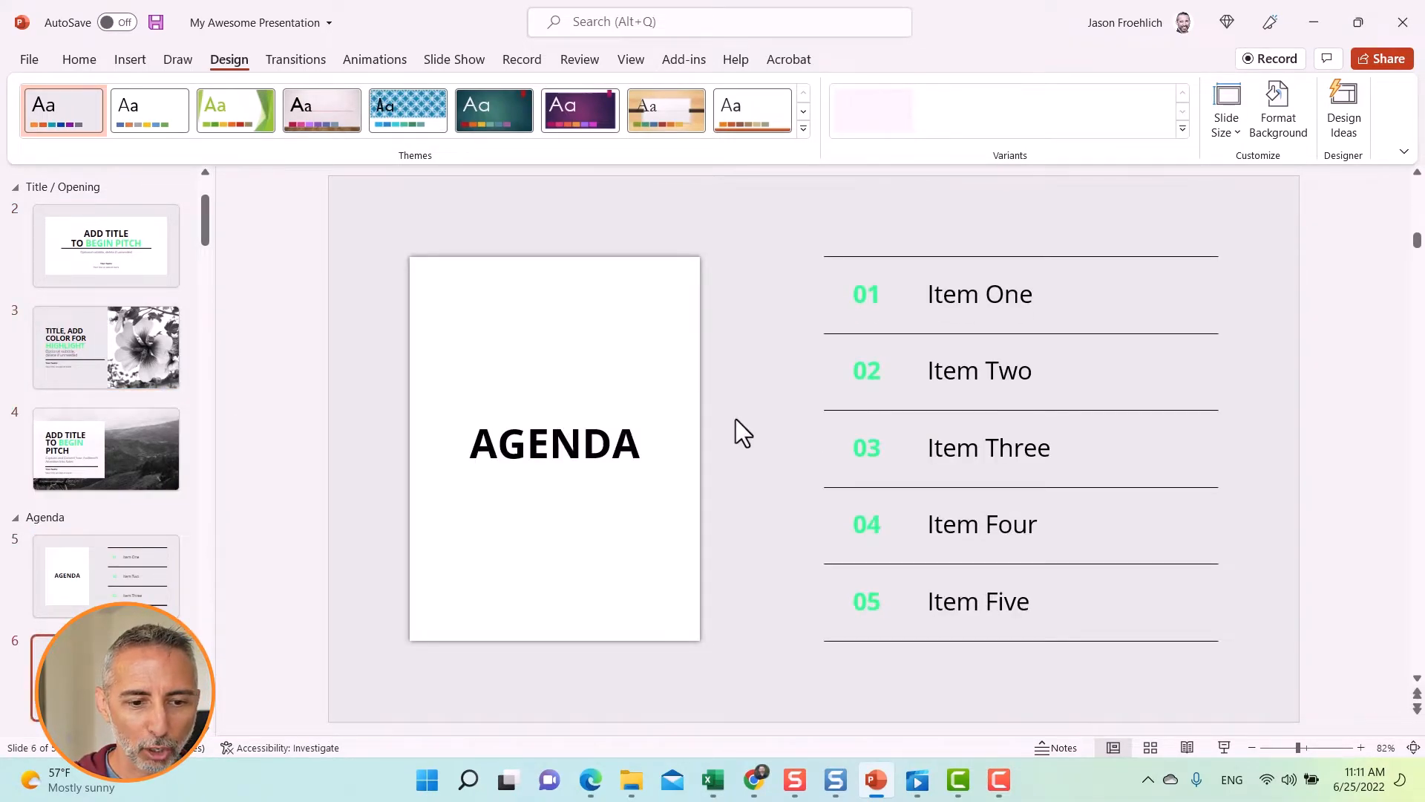
pyautogui.scroll(-4, 738, 424)
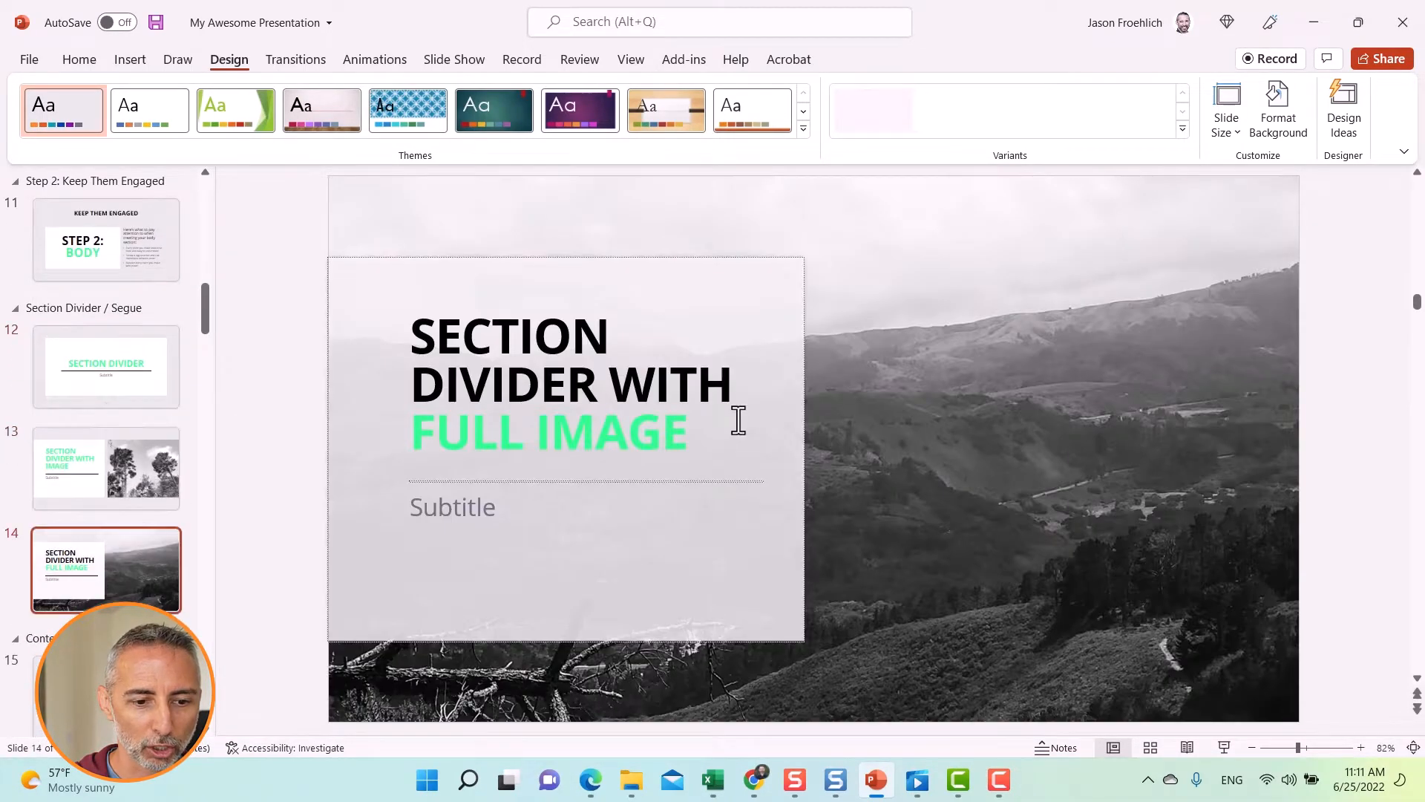
pyautogui.scroll(2, 738, 420)
pyautogui.scroll(12, 738, 420)
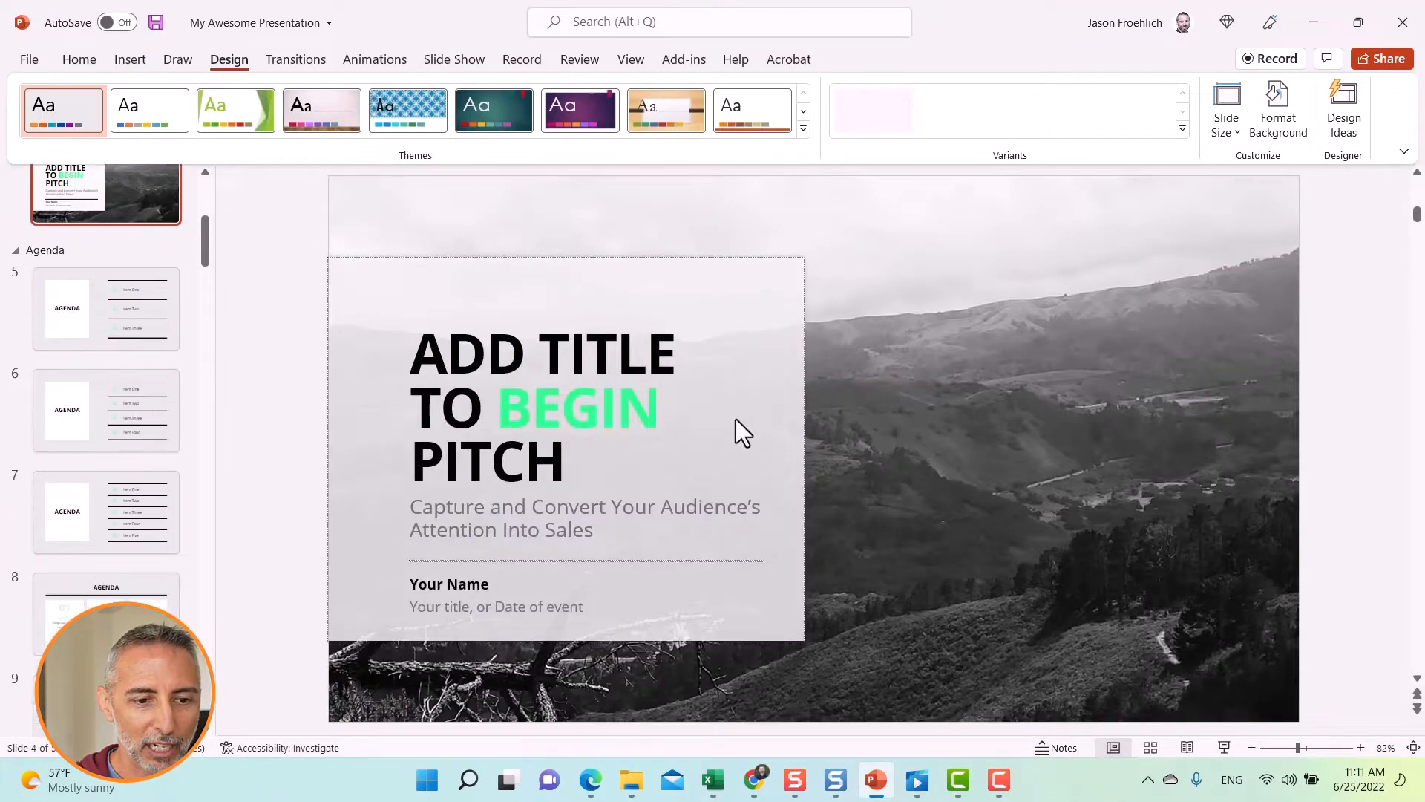
pyautogui.scroll(-1, 737, 420)
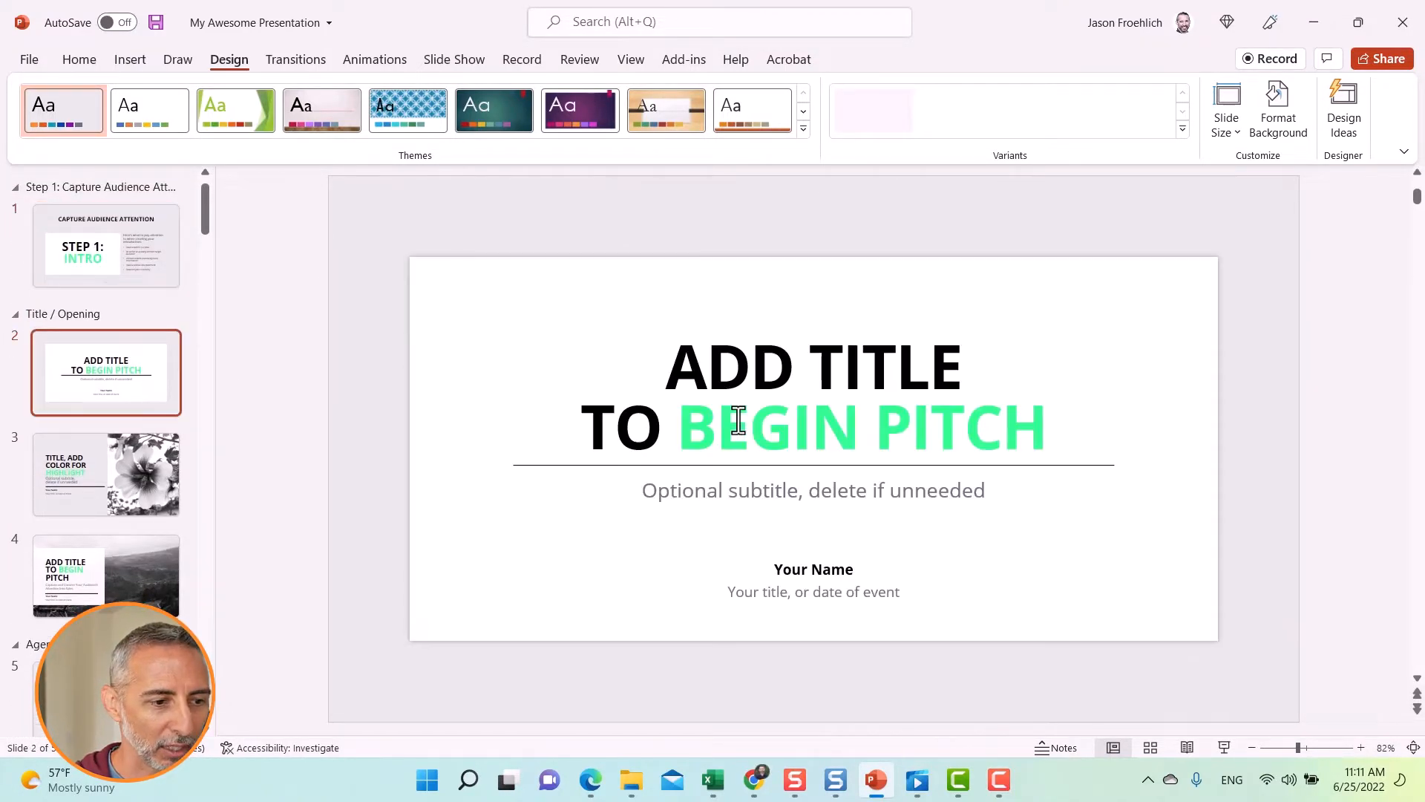
# Step: View the theme color palettes available for the presentation and close the list without choosing one
pyautogui.click(1184, 134)
pyautogui.moveTo(964, 205)
pyautogui.moveTo(982, 162)
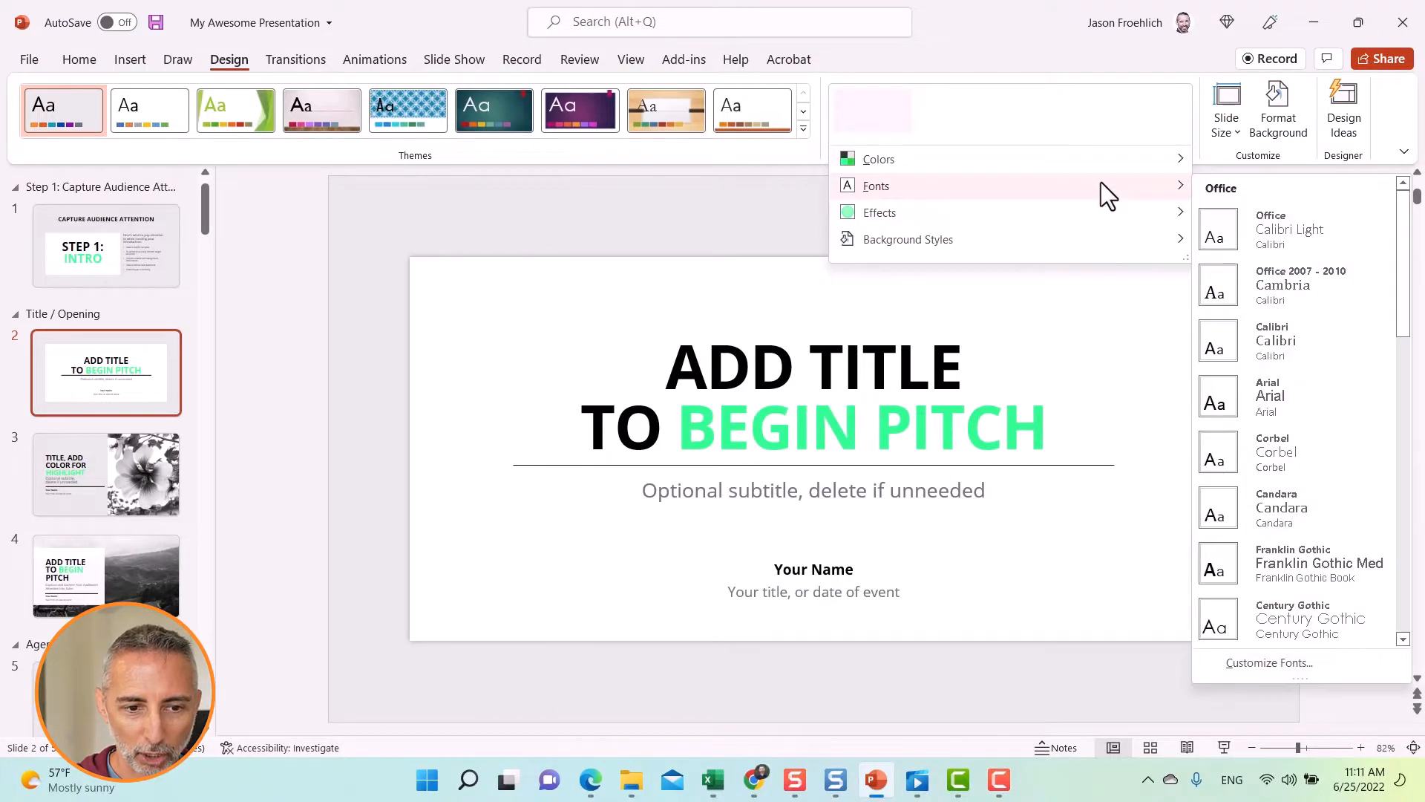
pyautogui.moveTo(1141, 157)
pyautogui.click(639, 689)
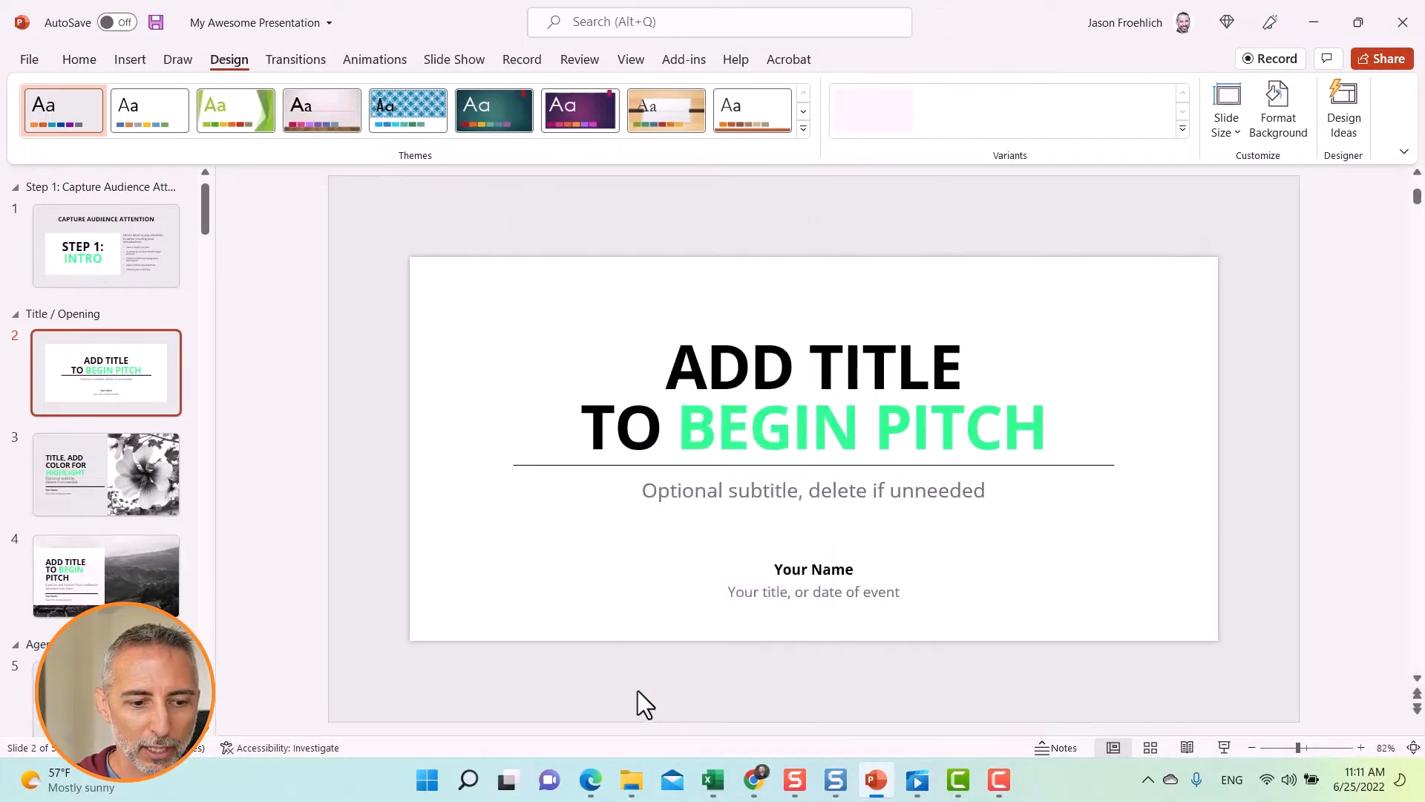